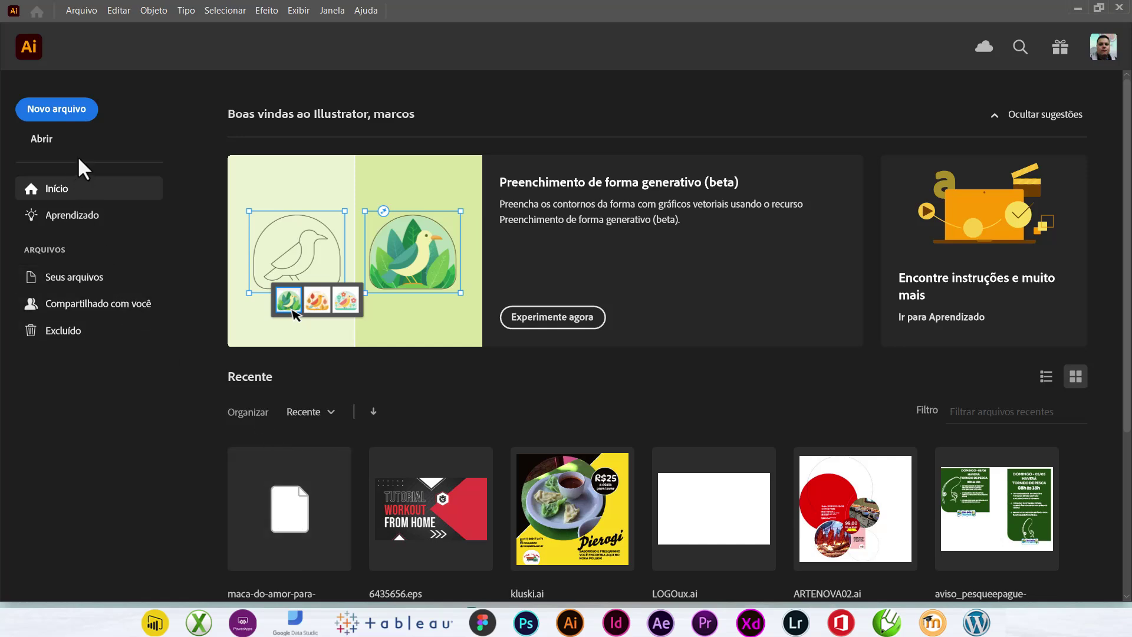
Step: Open maca-do-amor-para-colorir-2.jpg from the Recent files list
scroll(301, 528, "down", 1)
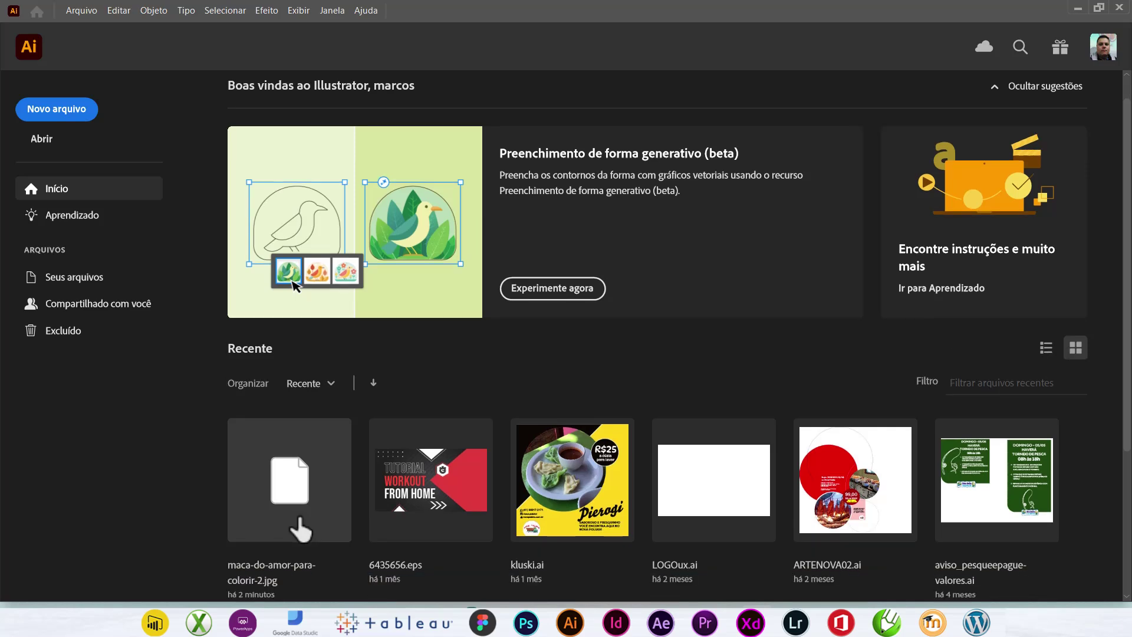
left_click(300, 528)
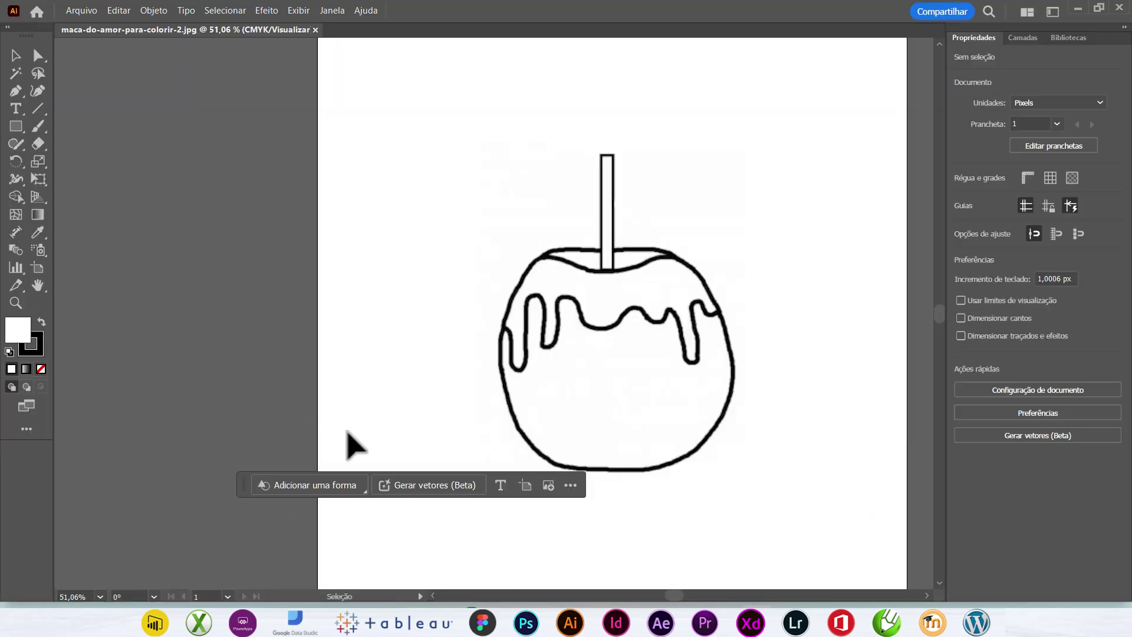
Step: Image-trace the candy-apple picture with the Default preset, then expand and ungroup it
left_click(654, 255)
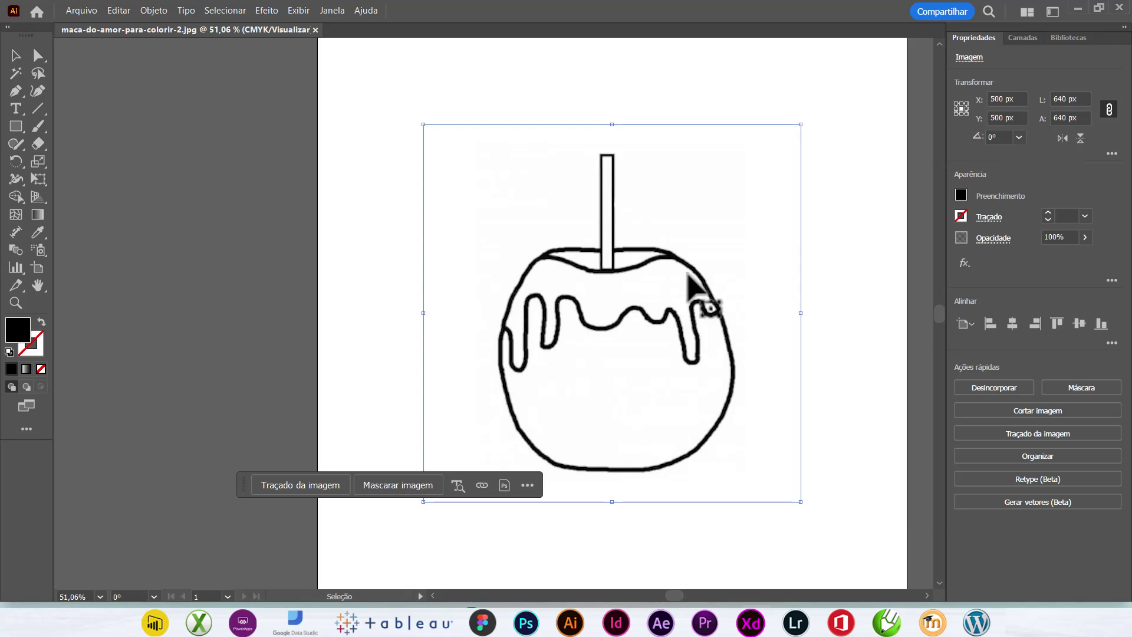
left_click(1026, 434)
left_click(1003, 248)
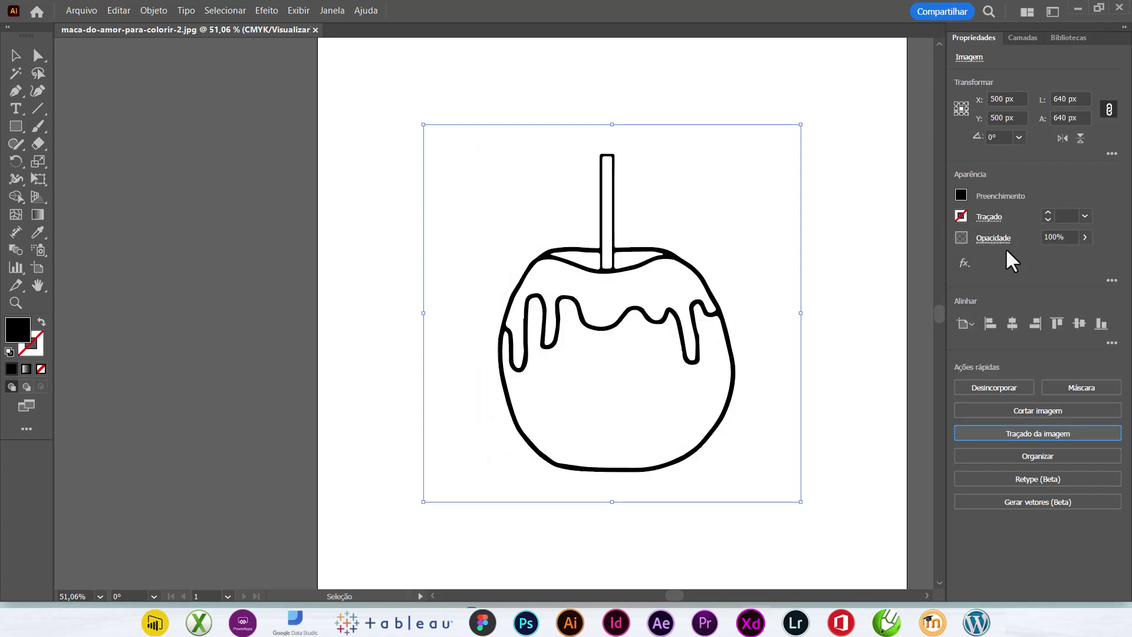
left_click(1059, 440)
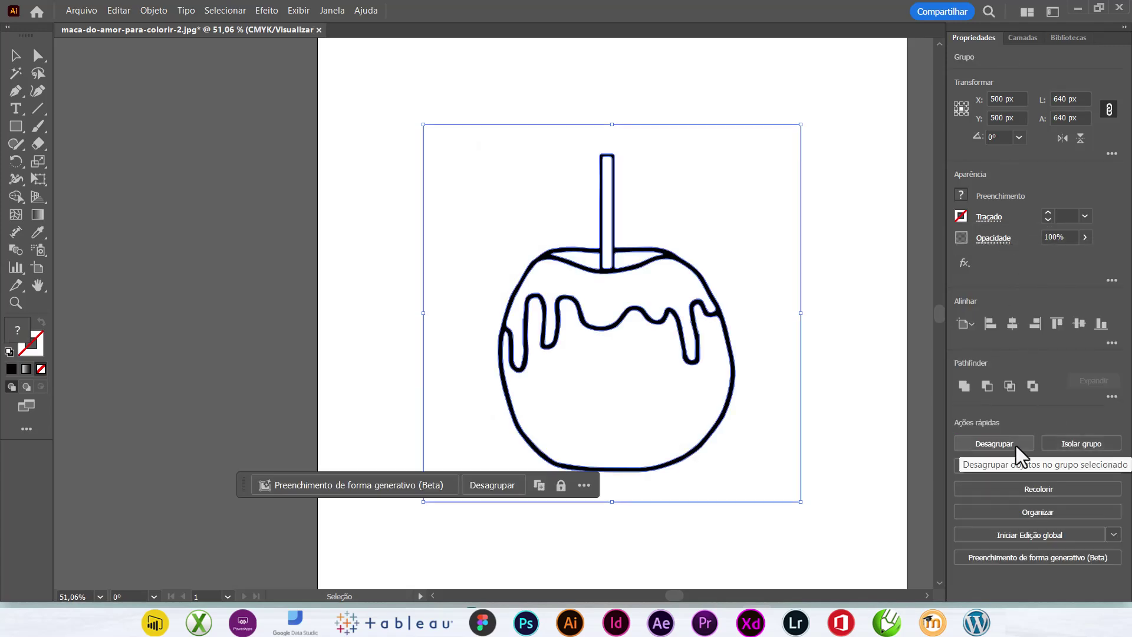
left_click(1011, 443)
Step: Delete the white background compound shape and select all the apple outlines
left_click(771, 308)
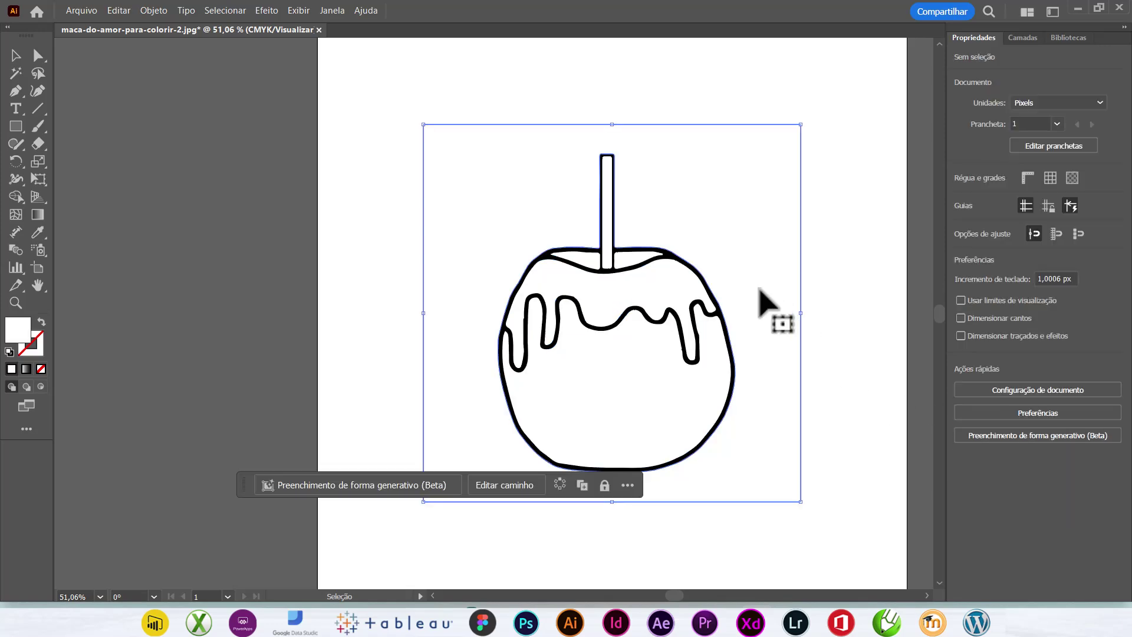
left_click_drag(744, 273, 372, 283)
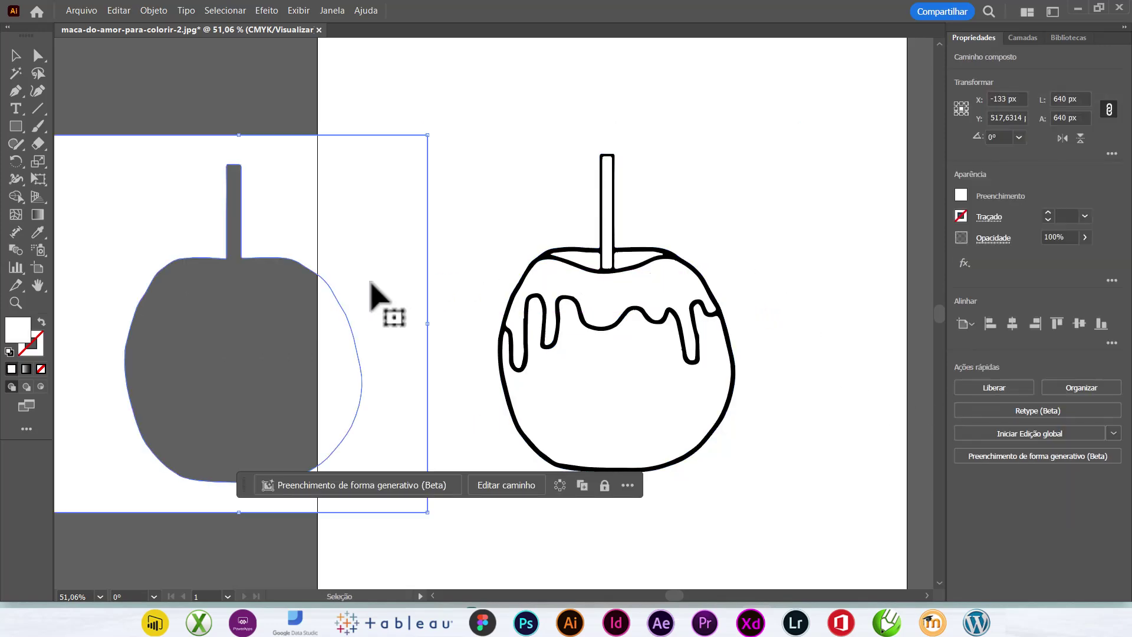
key("Delete")
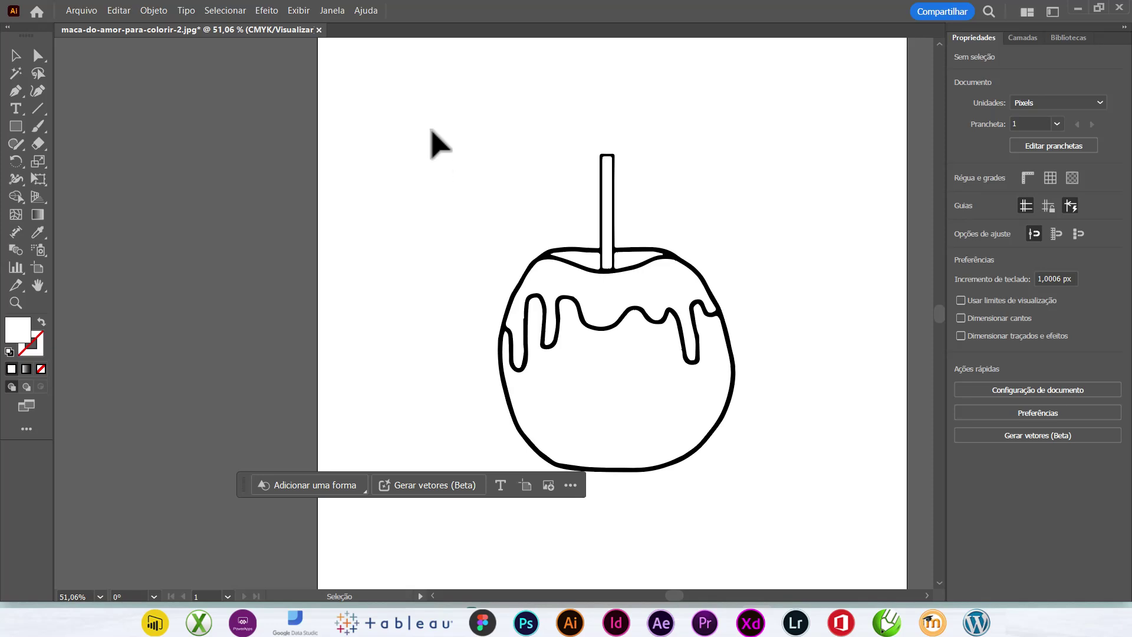
left_click_drag(431, 130, 816, 479)
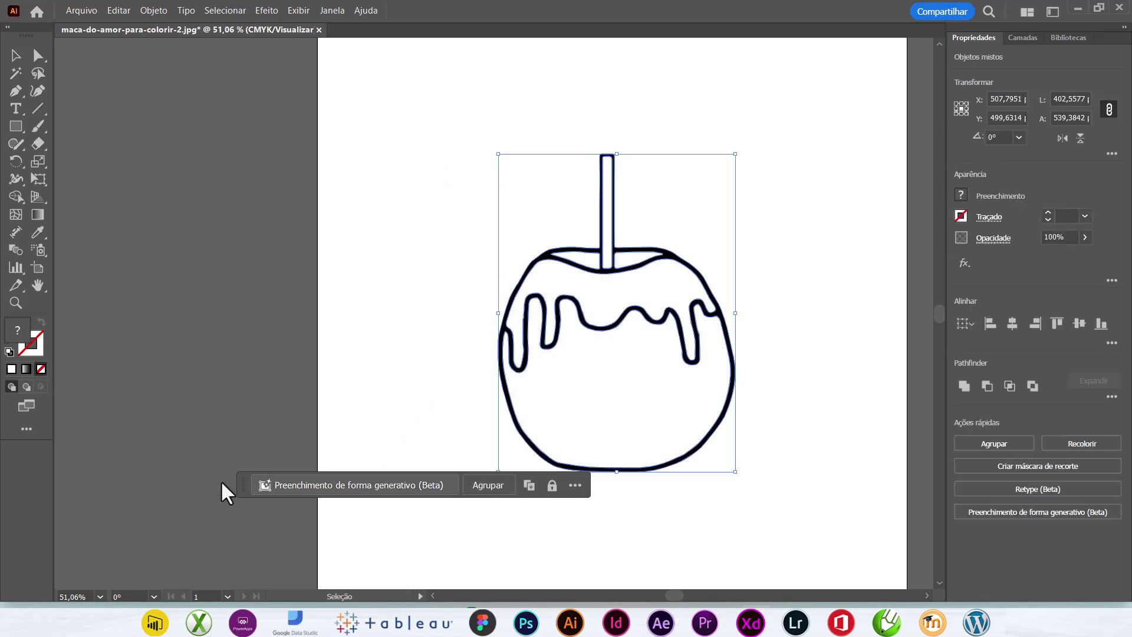
left_click_drag(243, 487, 477, 120)
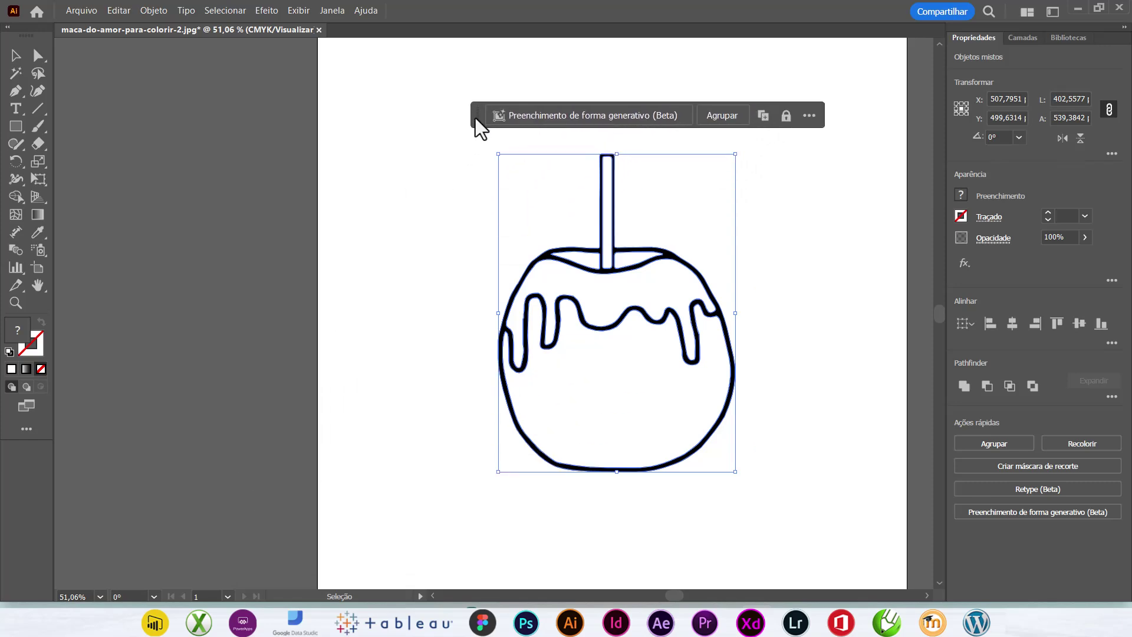
Step: Run Generative Shape Fill on the outlines with the prompt 'Preencher com cores no estilo pop art'
left_click(550, 116)
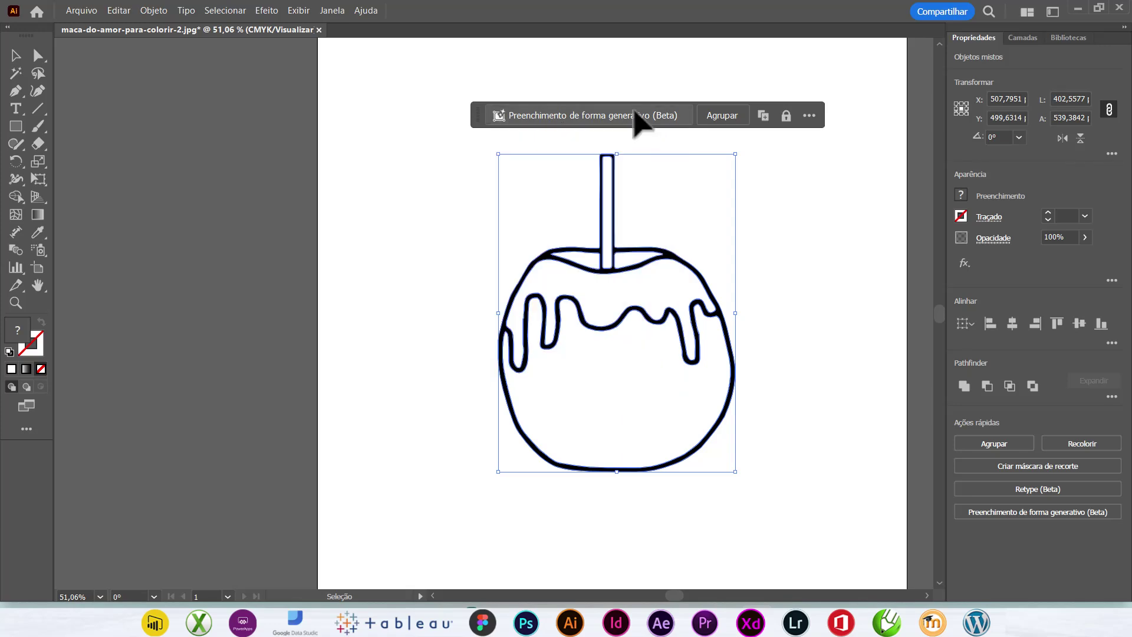
left_click(635, 118)
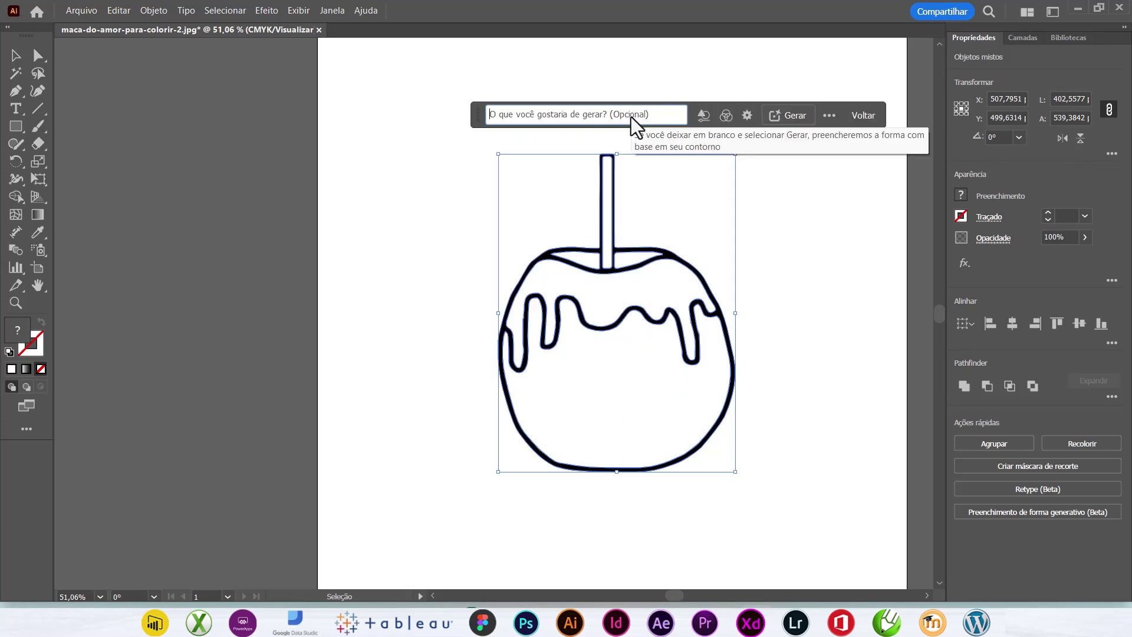
type("Pree")
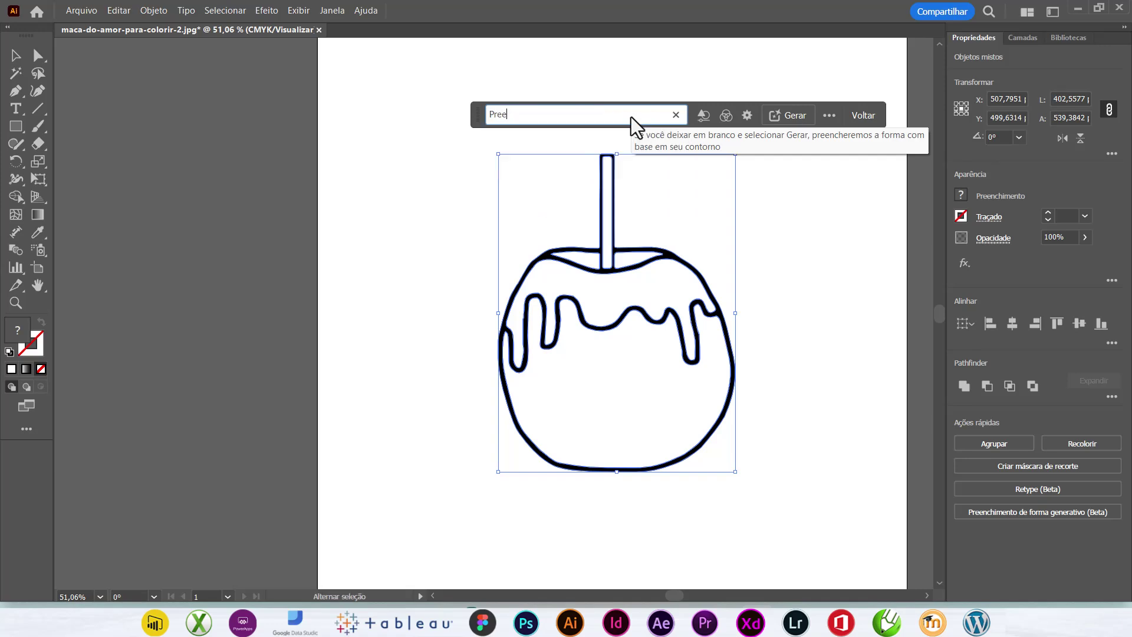
type("ncher com ")
type("cores")
type(" no es")
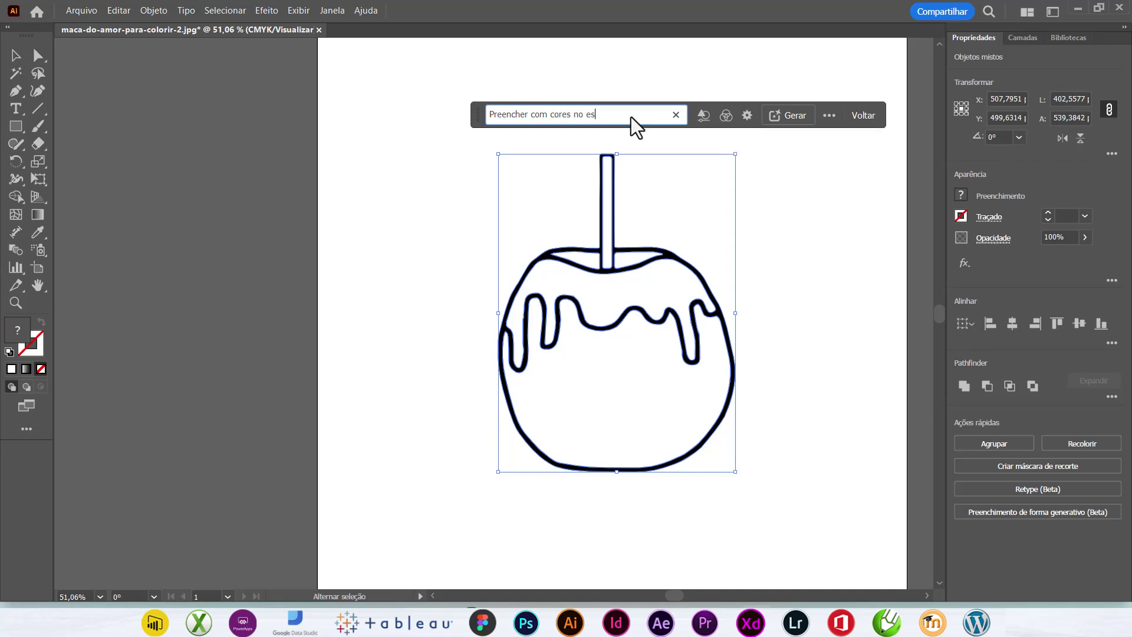
type("tu")
type("ilo ")
type("pop")
type(" a")
type("t")
key("Return")
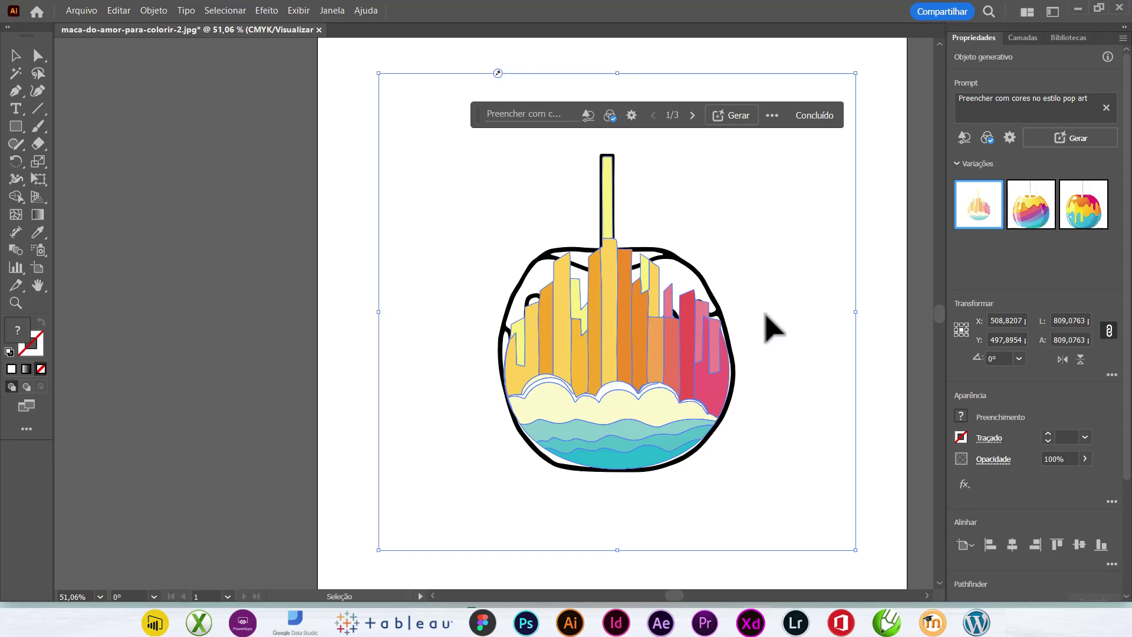
Step: Preview the pop-art variations and apply the third, with orange and pink drips
left_click(862, 296)
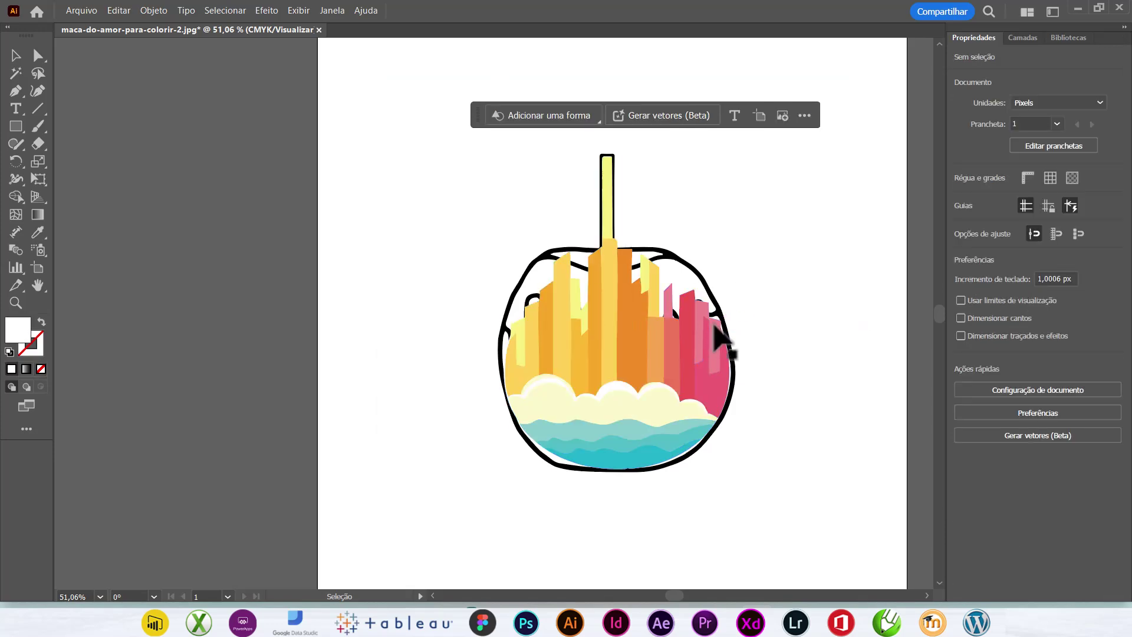
left_click(715, 326)
left_click(1026, 215)
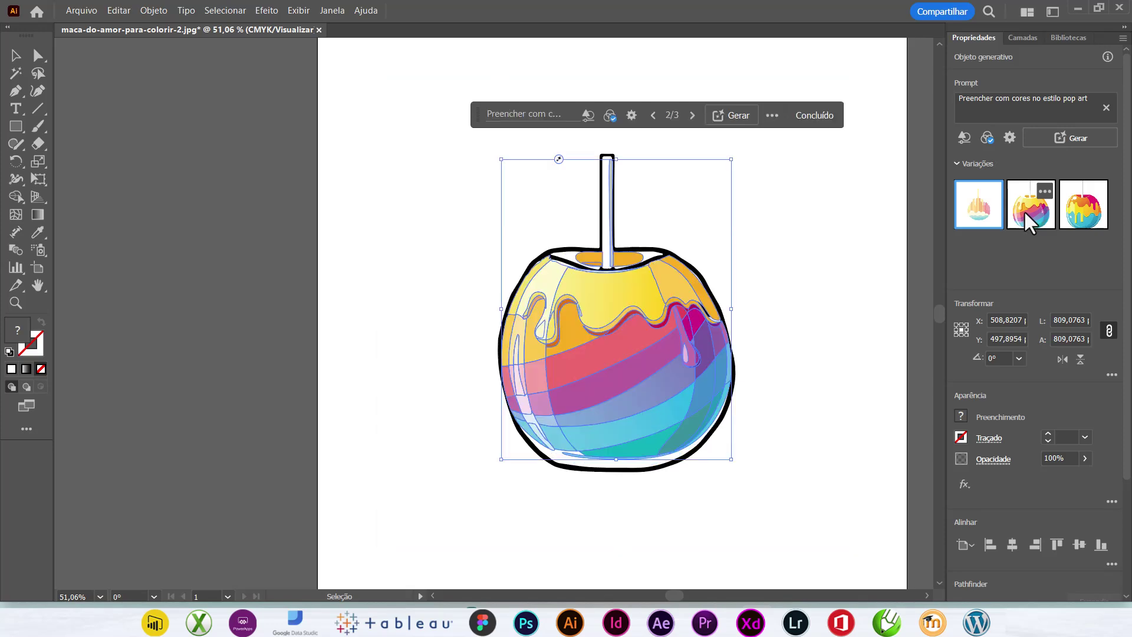
left_click(861, 264)
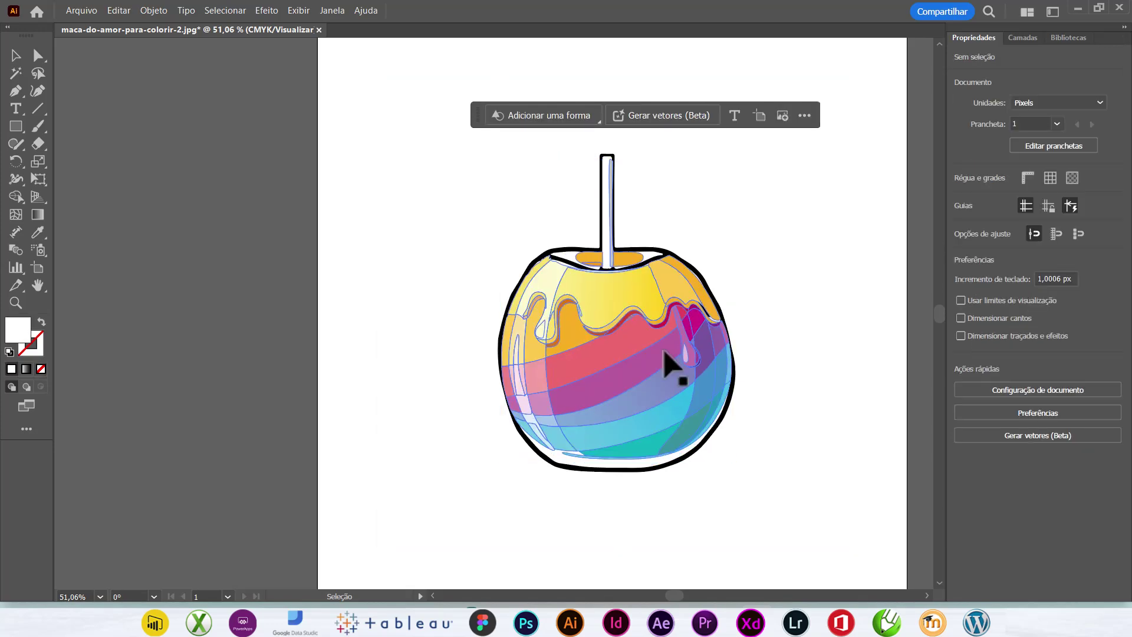
left_click(671, 365)
left_click(1079, 232)
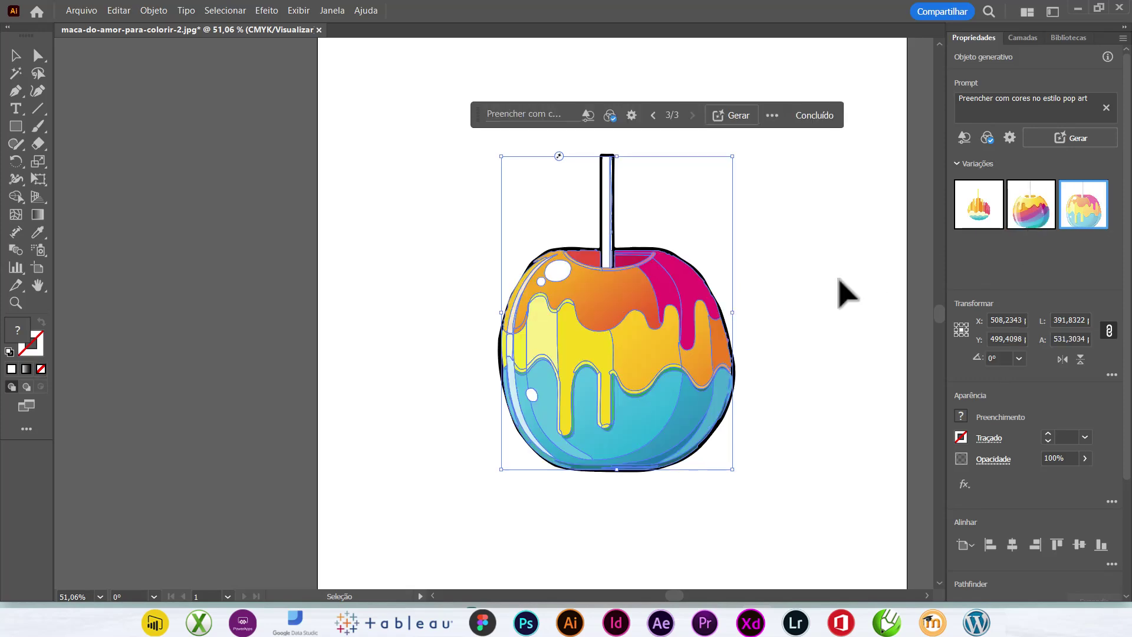
left_click(838, 295)
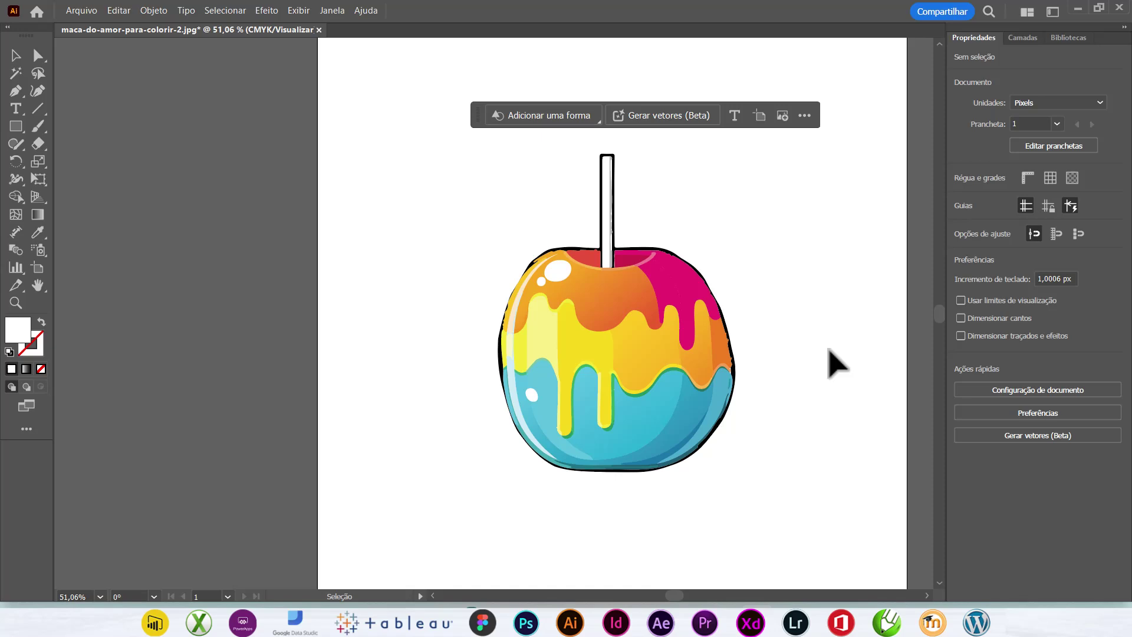
left_click(701, 370)
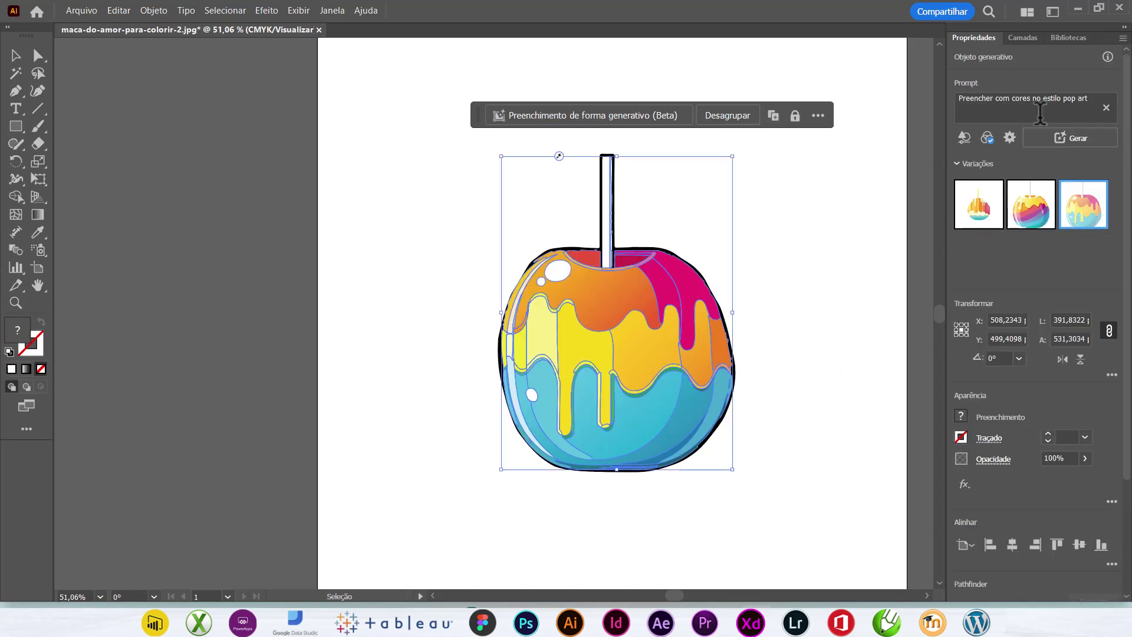
mouse_move(1049, 98)
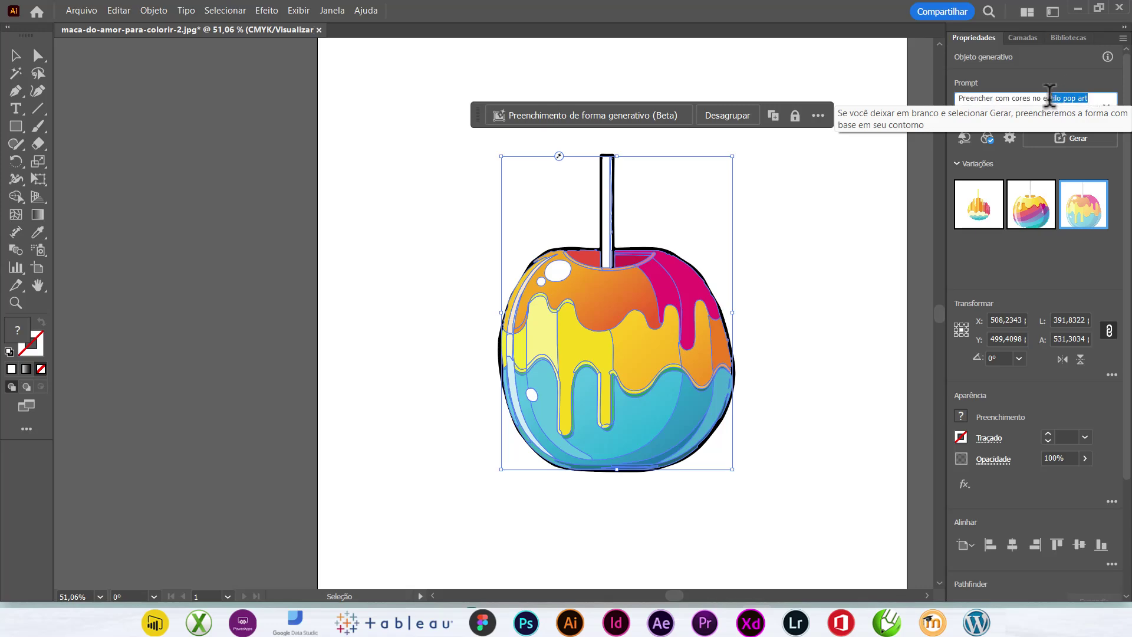
Step: Change the fill prompt to 'Preencher com estilo retro' and regenerate the variations
left_click_drag(1090, 99, 1001, 109)
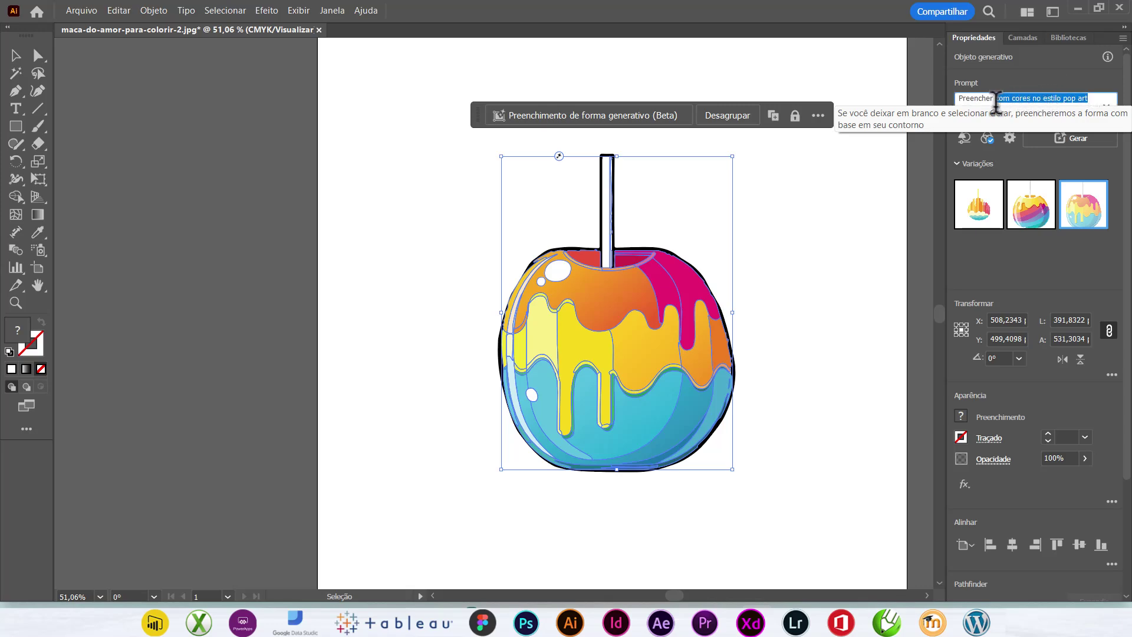
type("com e")
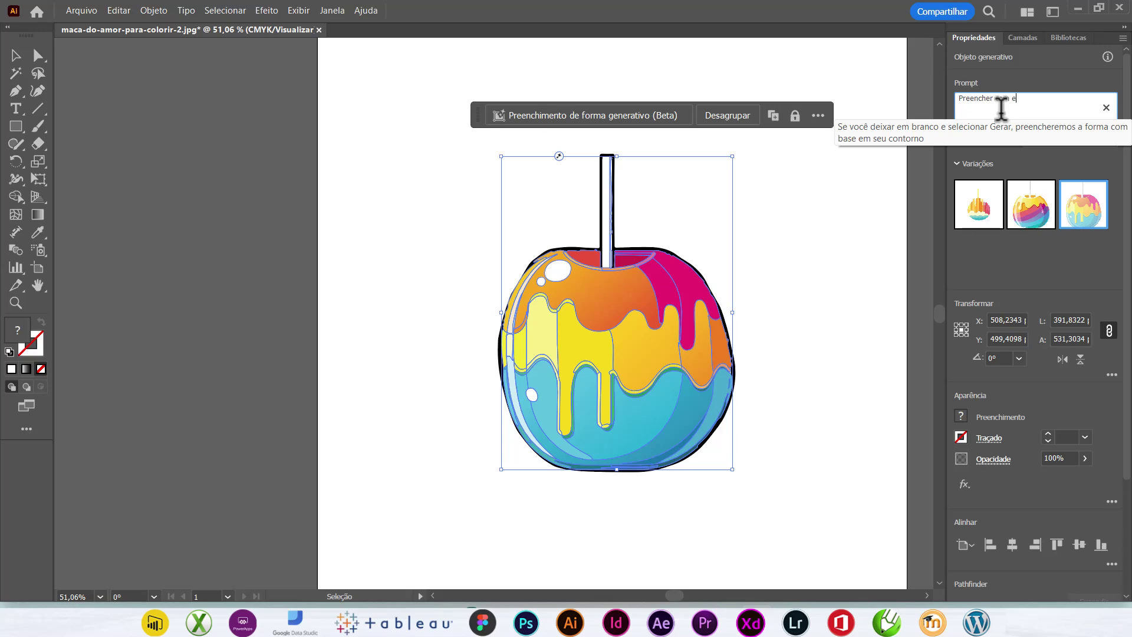
type("stilo retro")
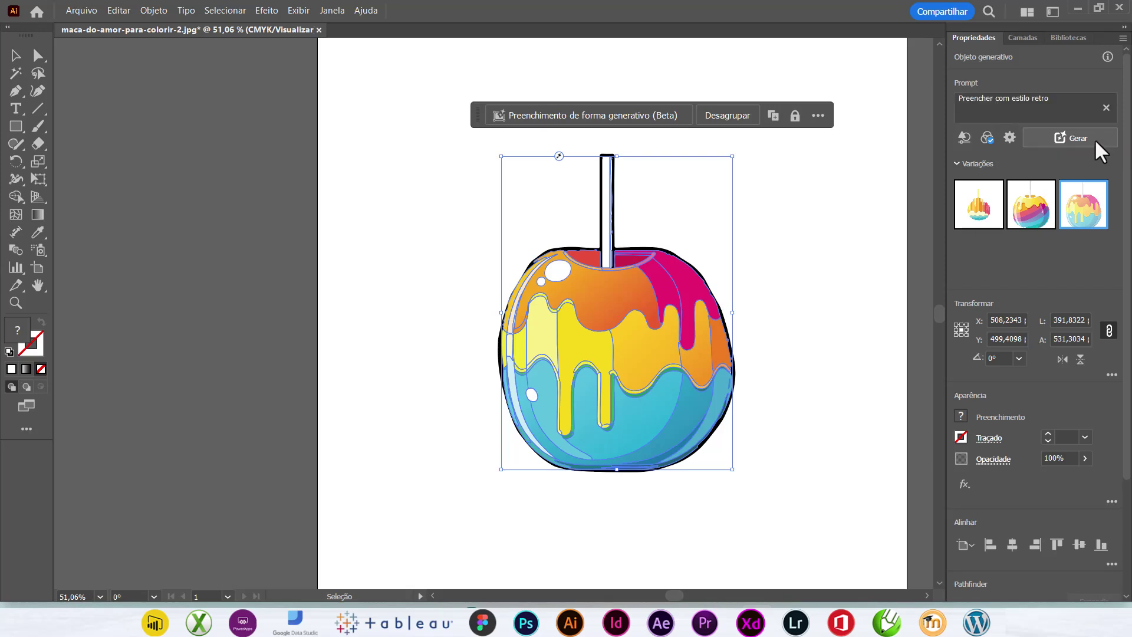
left_click(1095, 143)
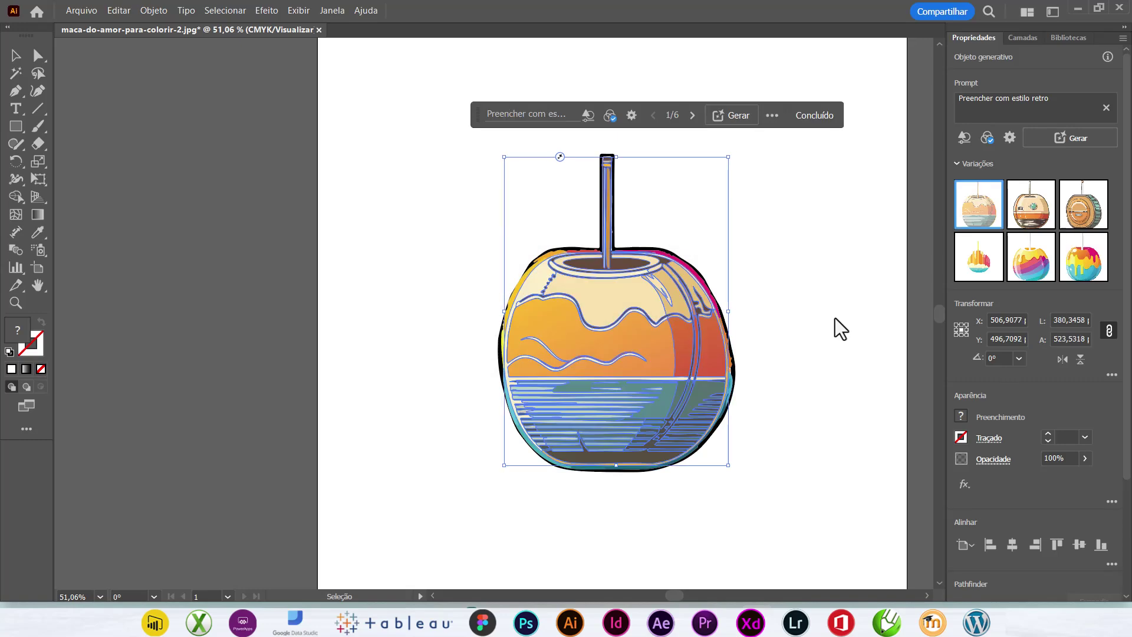
Step: Compare the retro variations and apply the third, an orange disc with teal ribbed edge
left_click(849, 251)
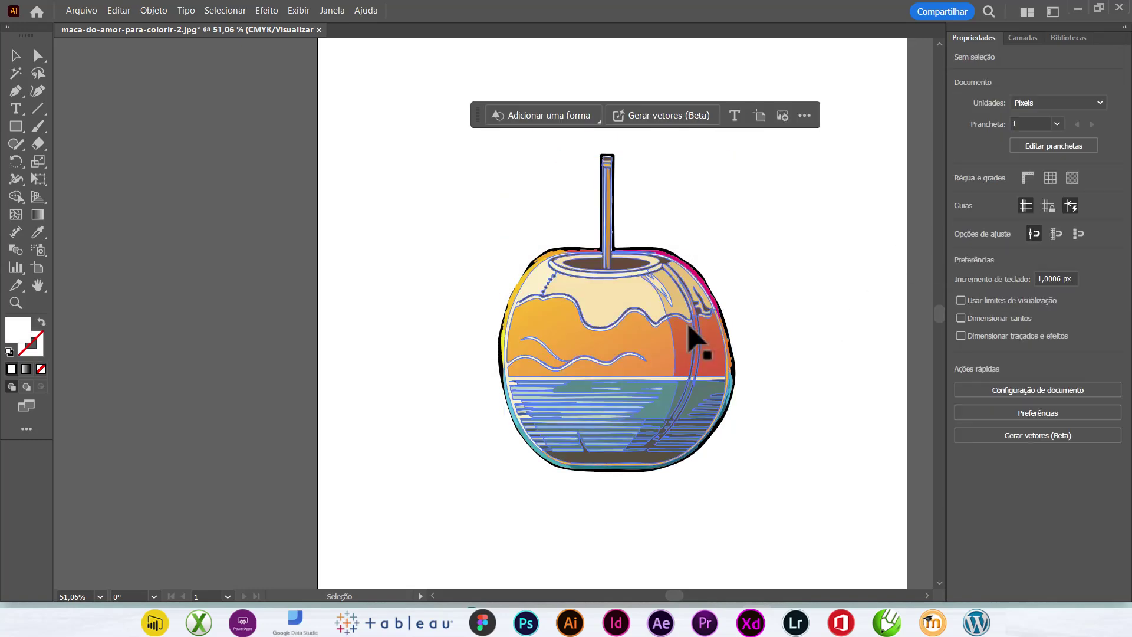
left_click(695, 336)
left_click(1023, 200)
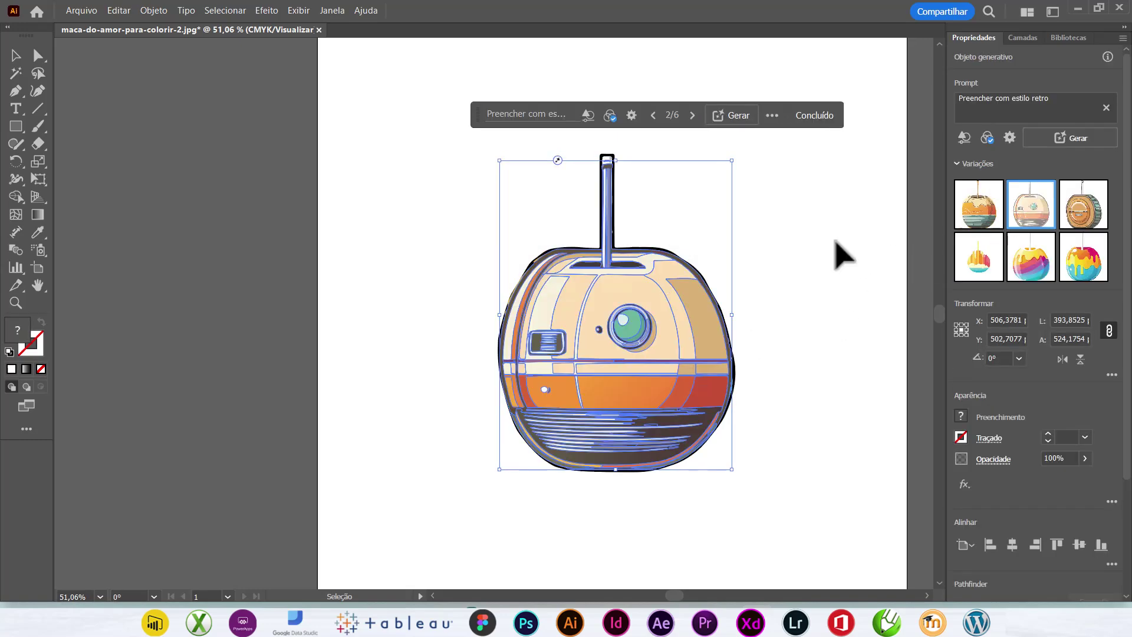
left_click(776, 265)
left_click(653, 342)
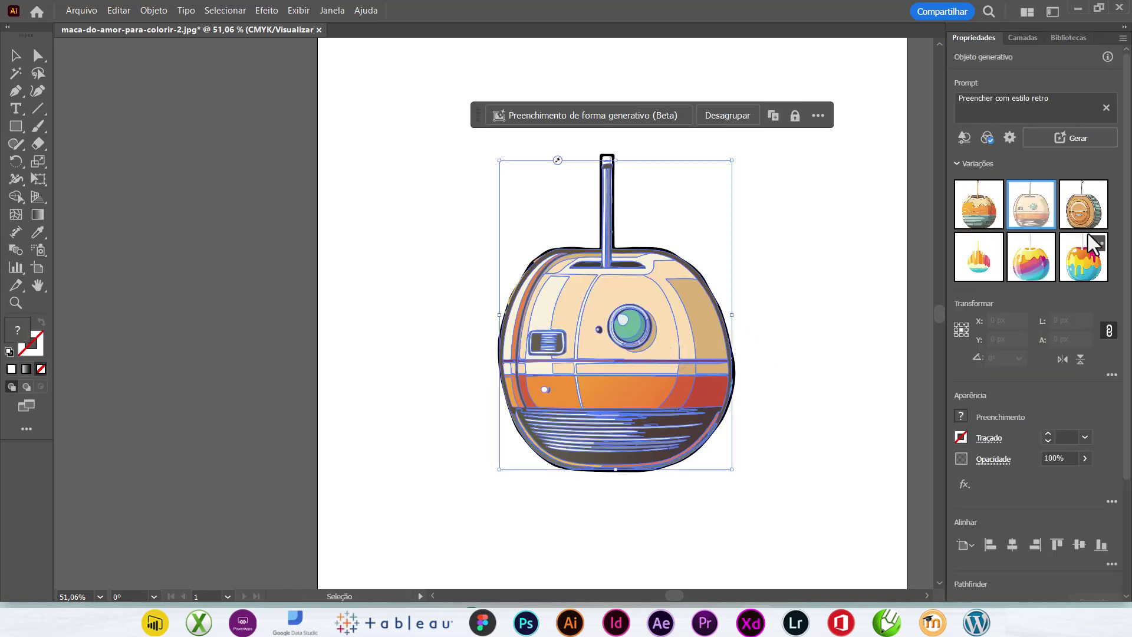
left_click(1084, 213)
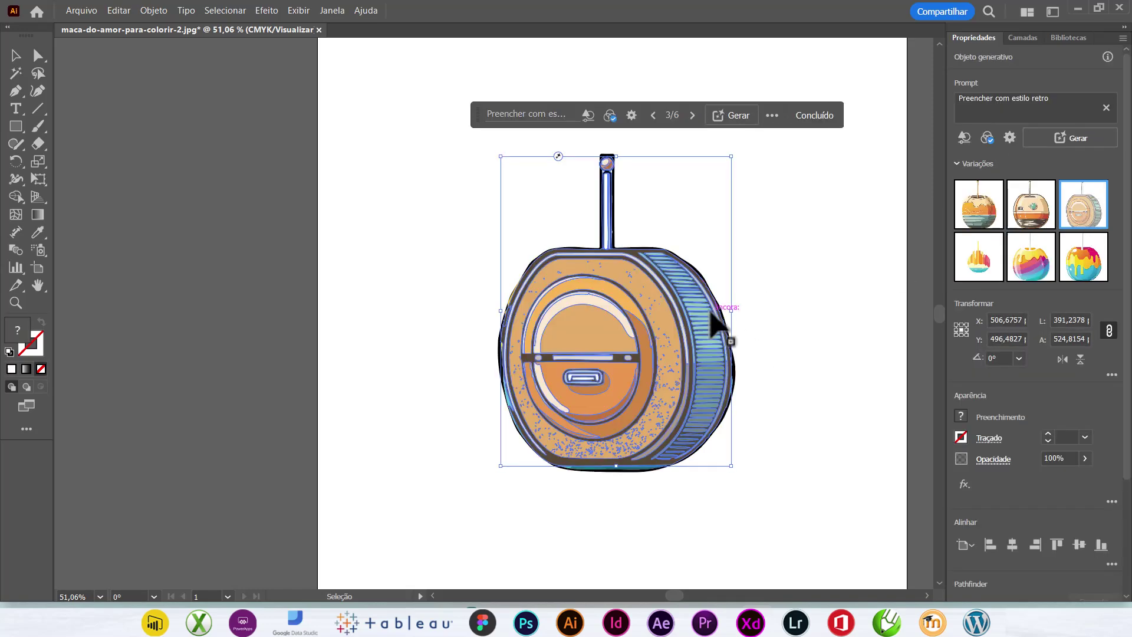
left_click(754, 296)
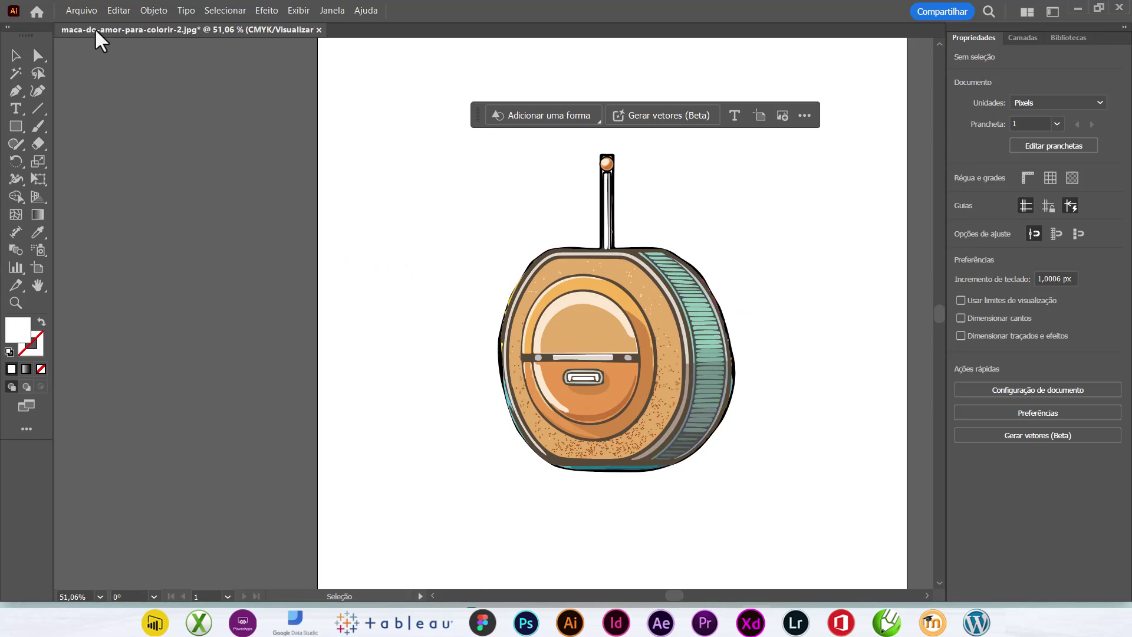
Step: Create a blank 1000 x 1000 px document, then switch to WhatsApp in the browser
left_click(84, 12)
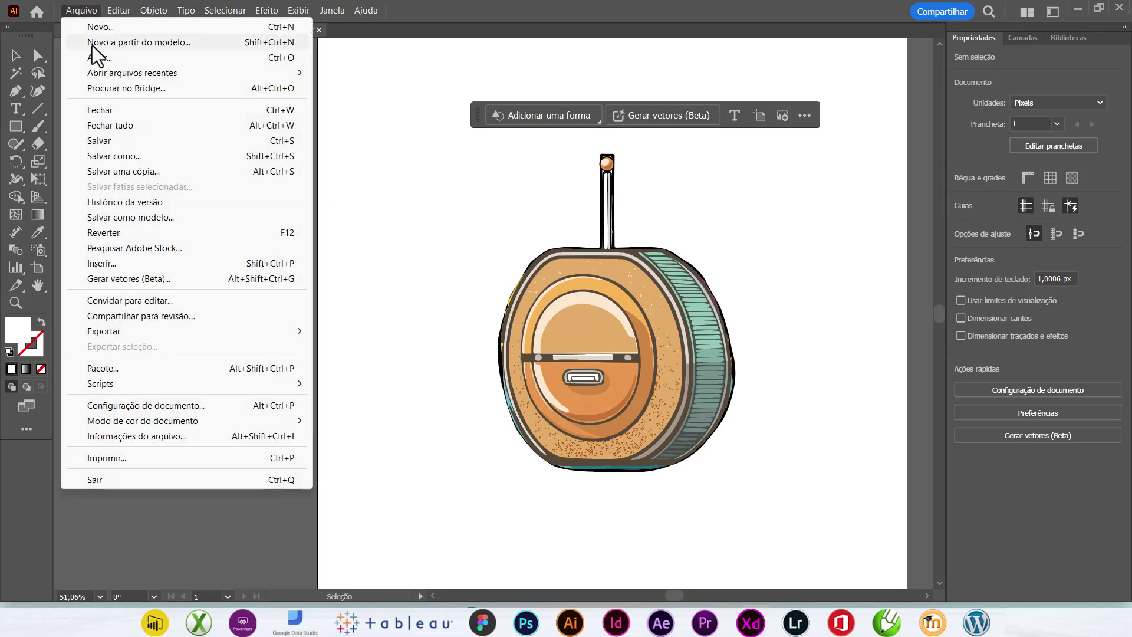
left_click(59, 44)
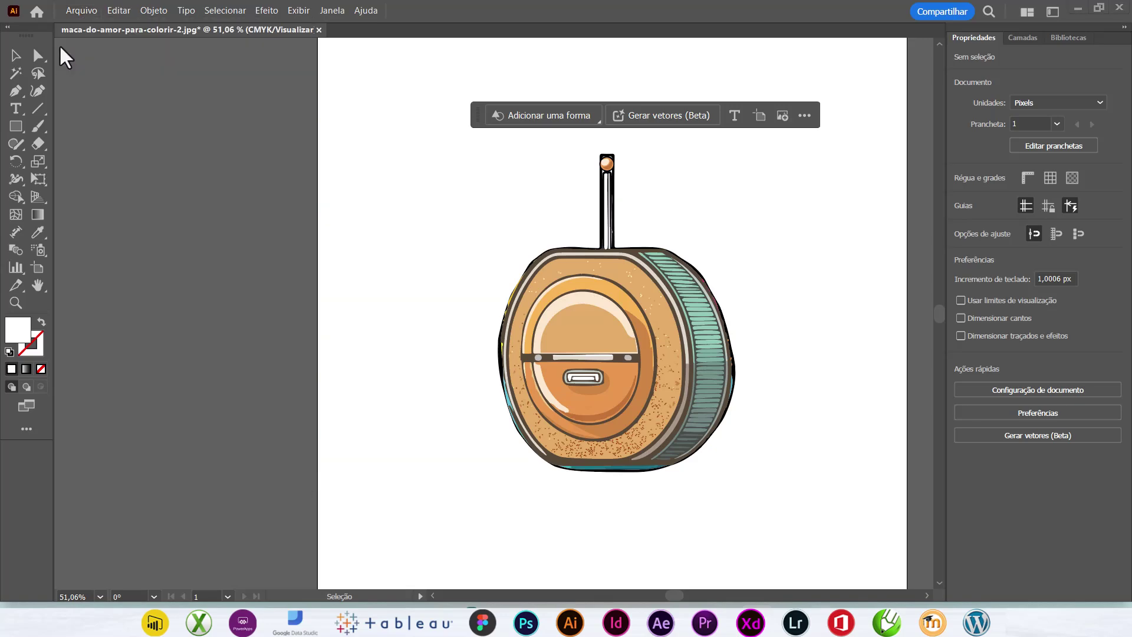
left_click(76, 13)
left_click(94, 28)
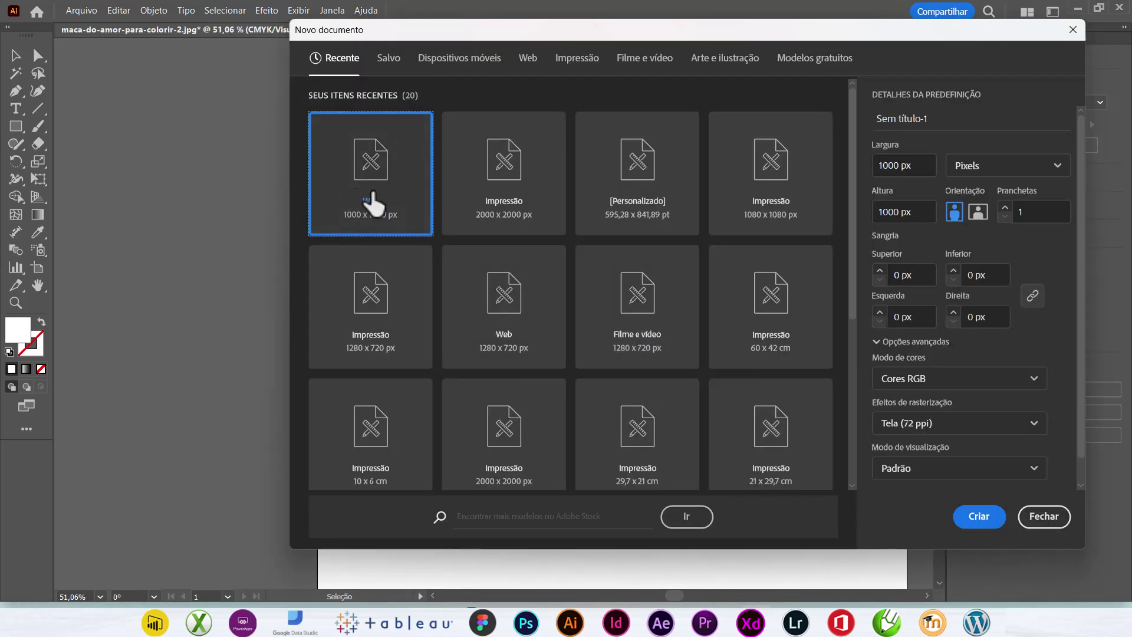
left_click(966, 517)
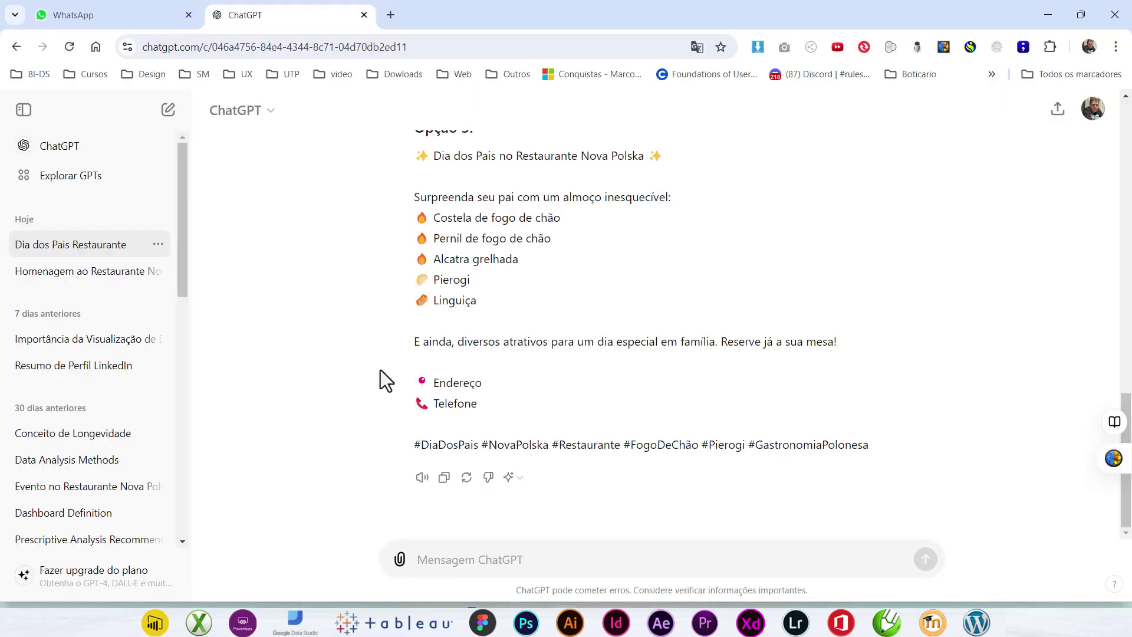
left_click(133, 18)
scroll(194, 331, "down", 3)
Step: Copy the cyber punk flying horse prompt from the Desafio Digital Analytics chat
scroll(194, 330, "down", 5)
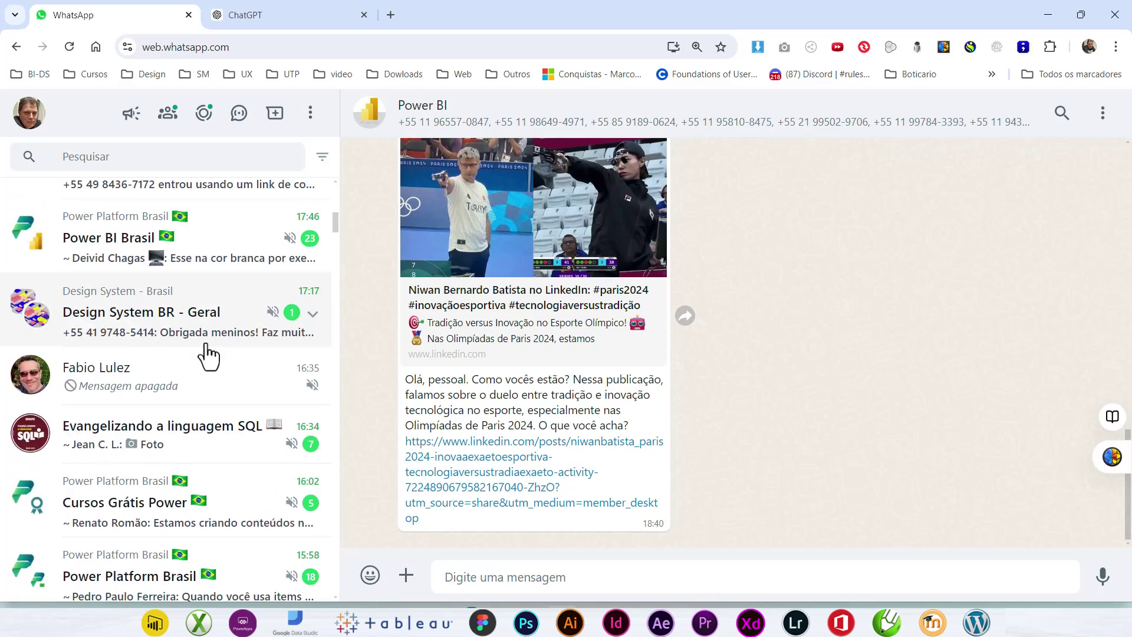
scroll(207, 356, "down", 5)
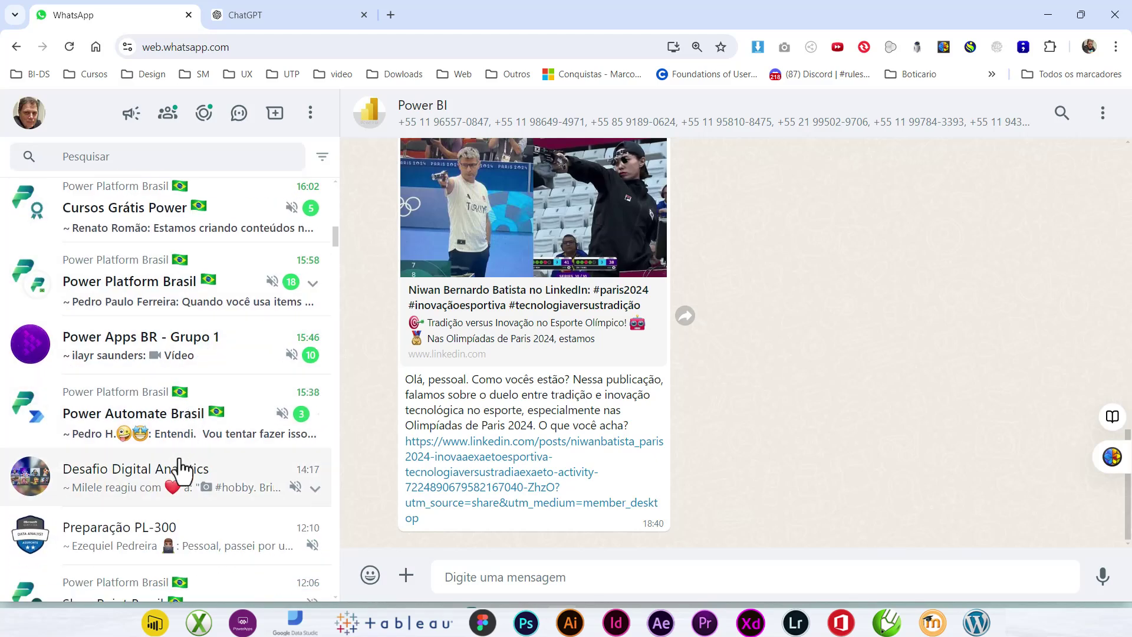
left_click(195, 471)
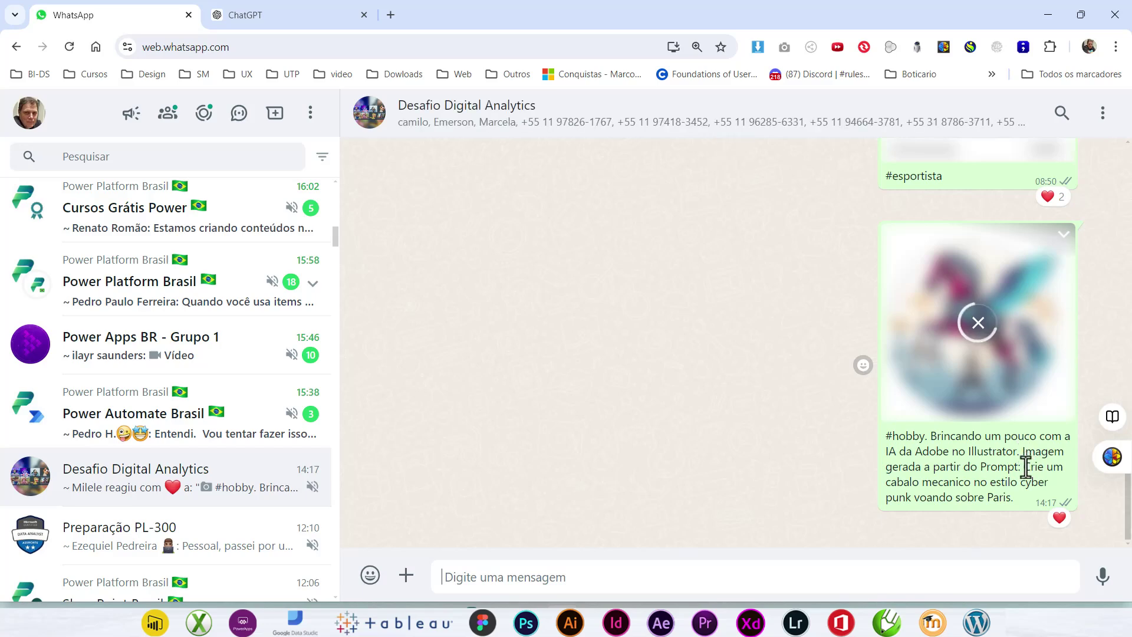
left_click_drag(1025, 466, 1027, 501)
key("ctrl+c")
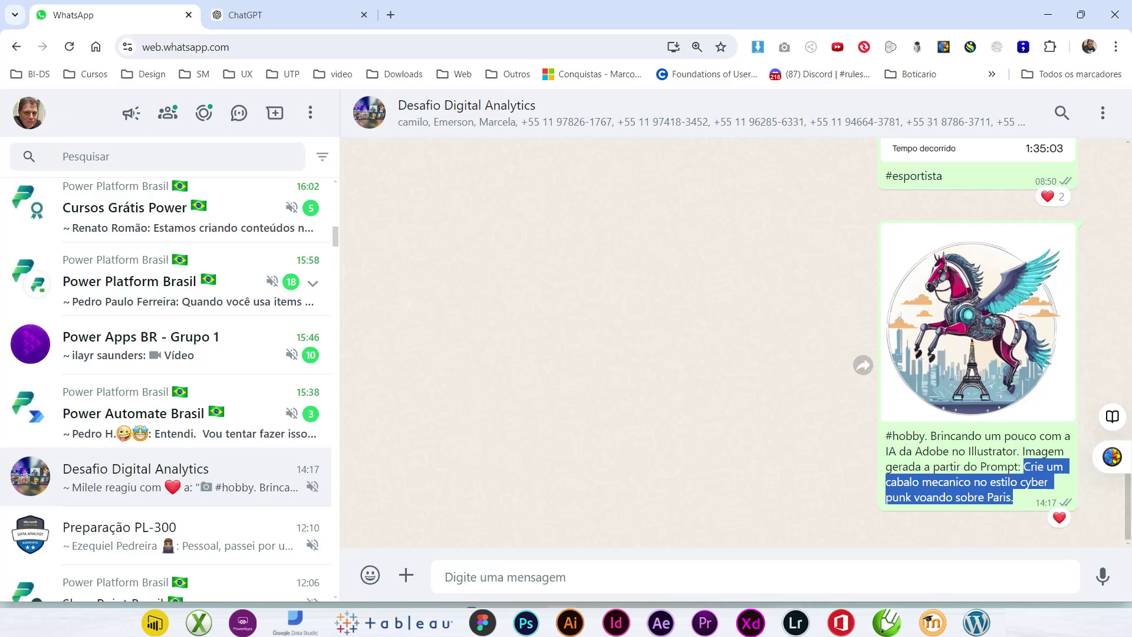
left_click(684, 519)
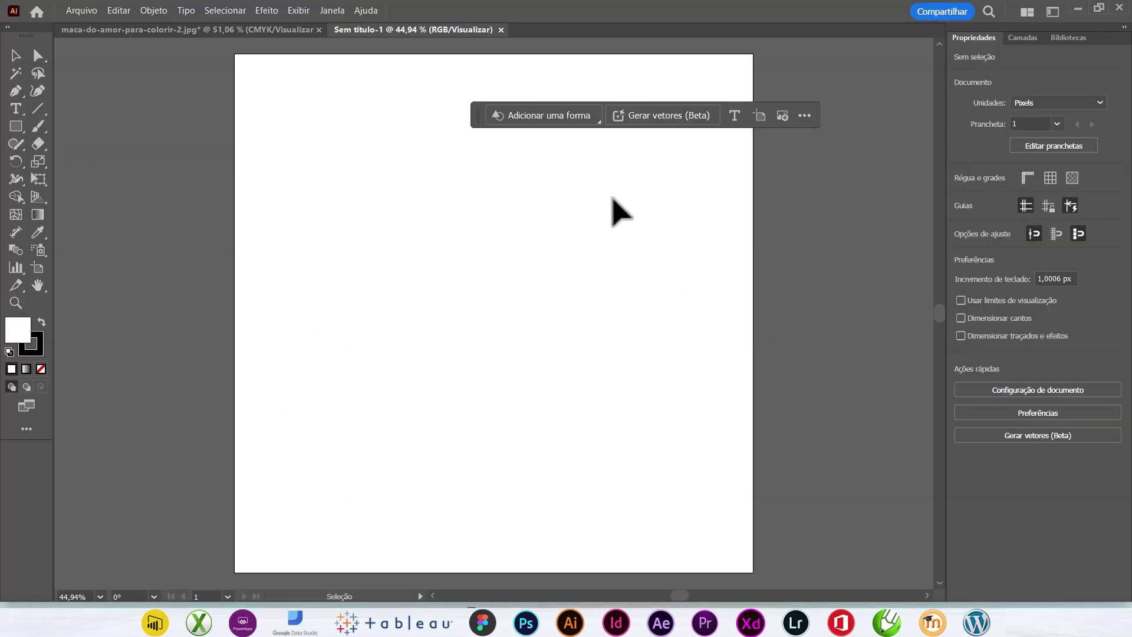
Step: Paste the horse prompt into Generate Vectors, fix 'cavalo' and 'mecânico', and generate
left_click(659, 113)
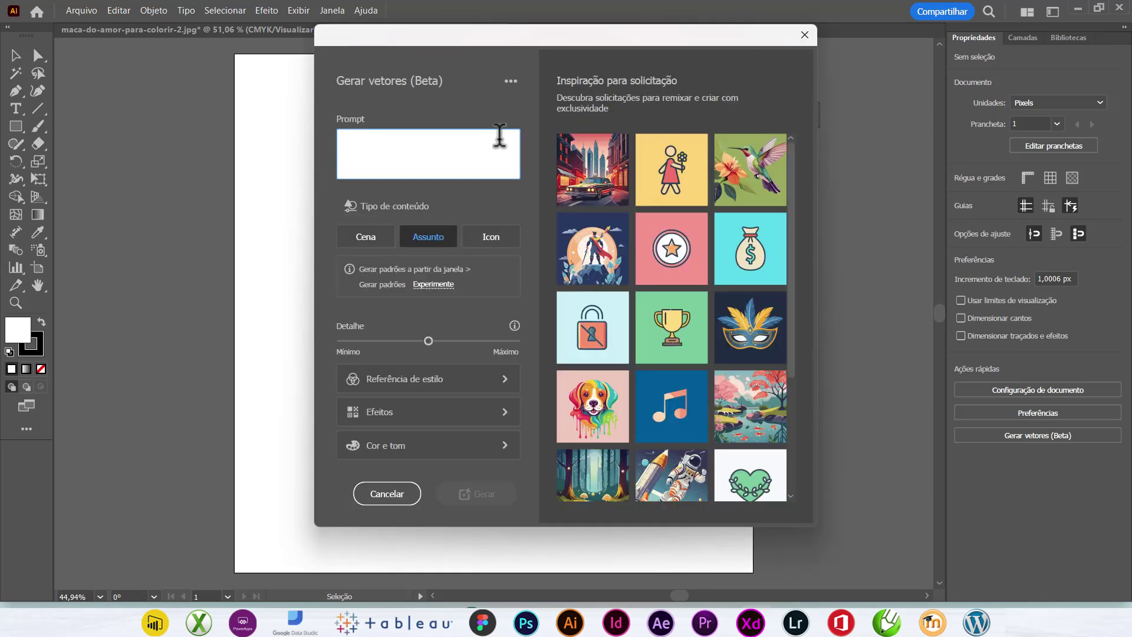
key("ctrl+v")
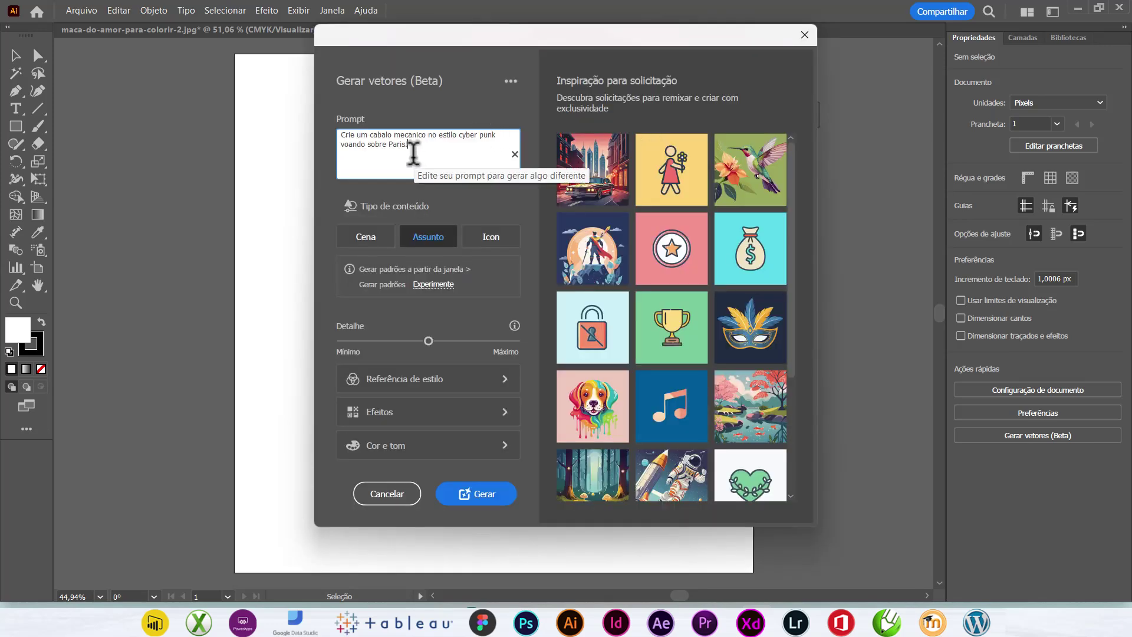
left_click(381, 136)
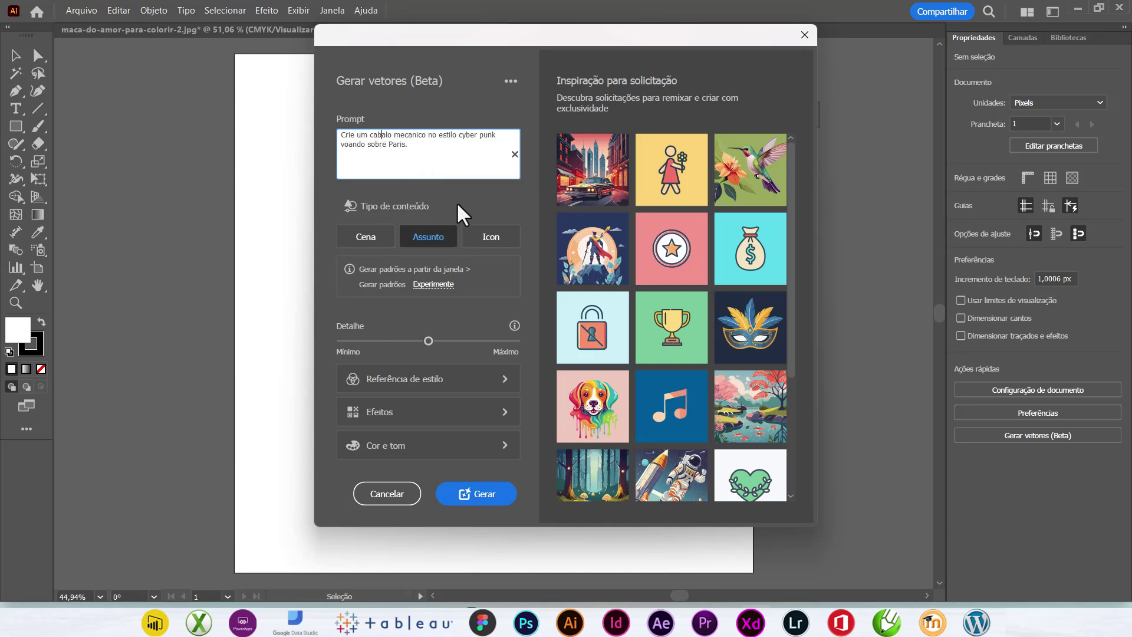
key("BackSpace")
type("v")
left_click(406, 137)
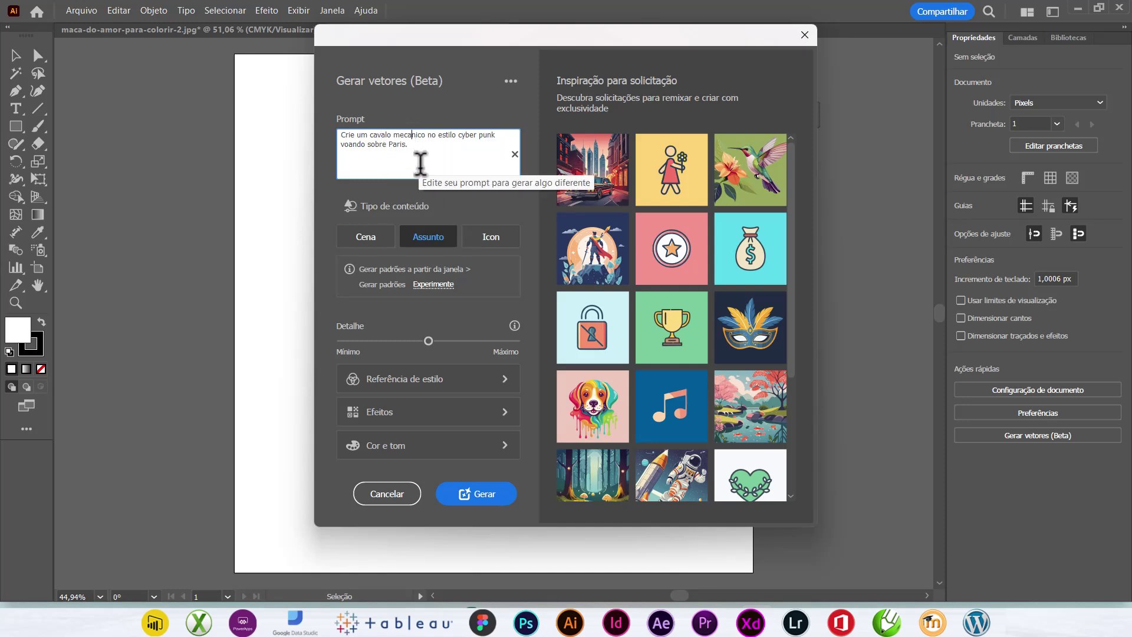
key("BackSpace")
type("â")
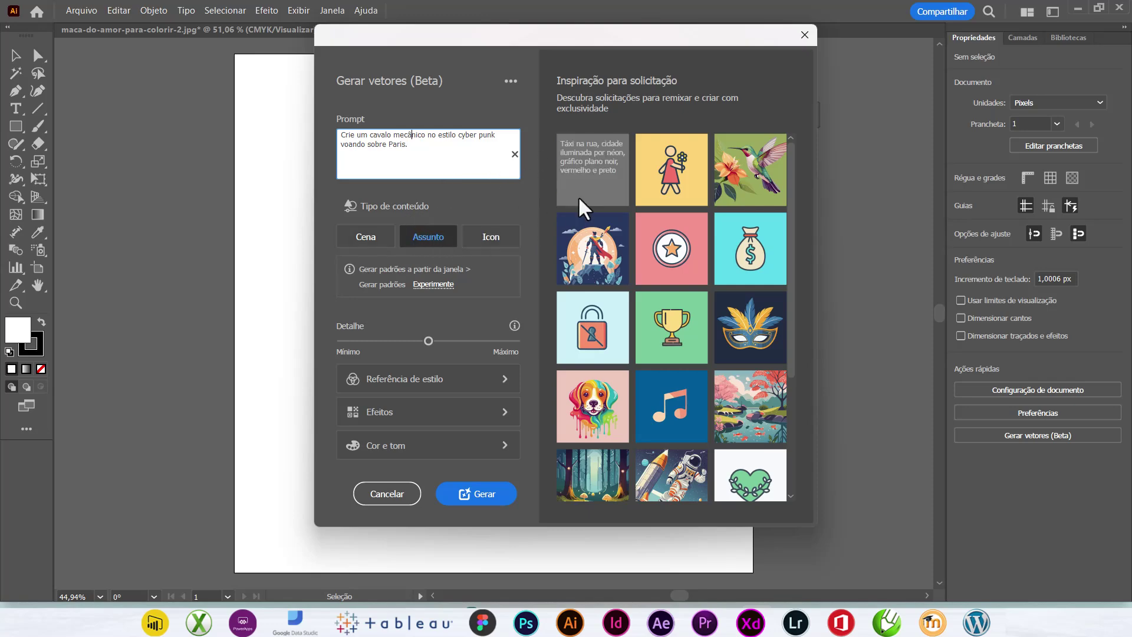
scroll(660, 247, "down", 3)
scroll(661, 256, "up", 3)
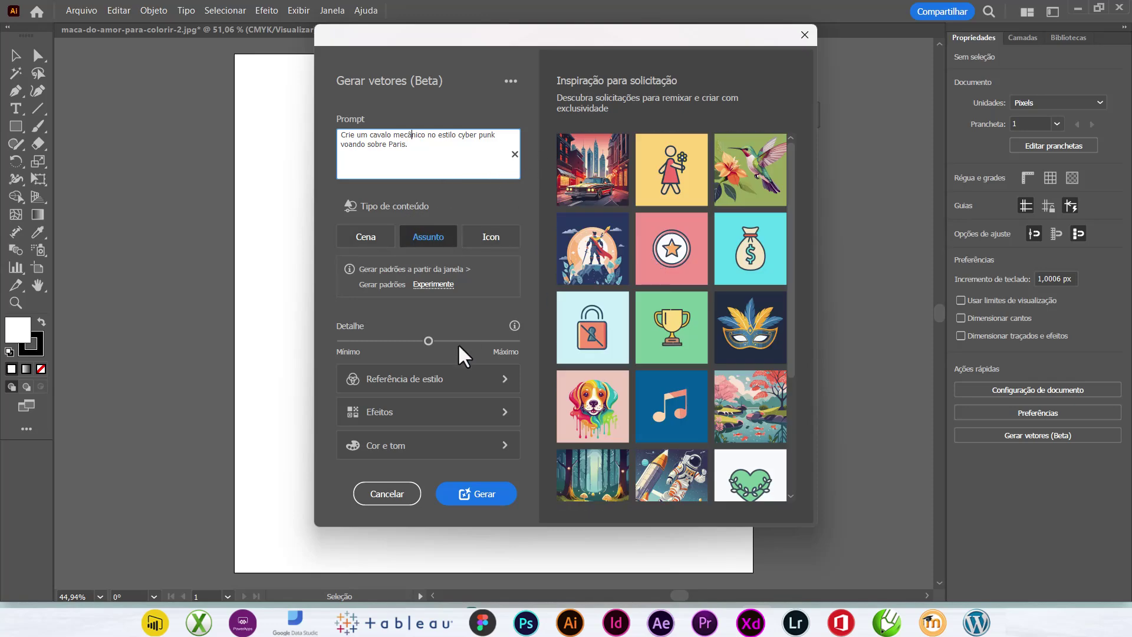
left_click(479, 500)
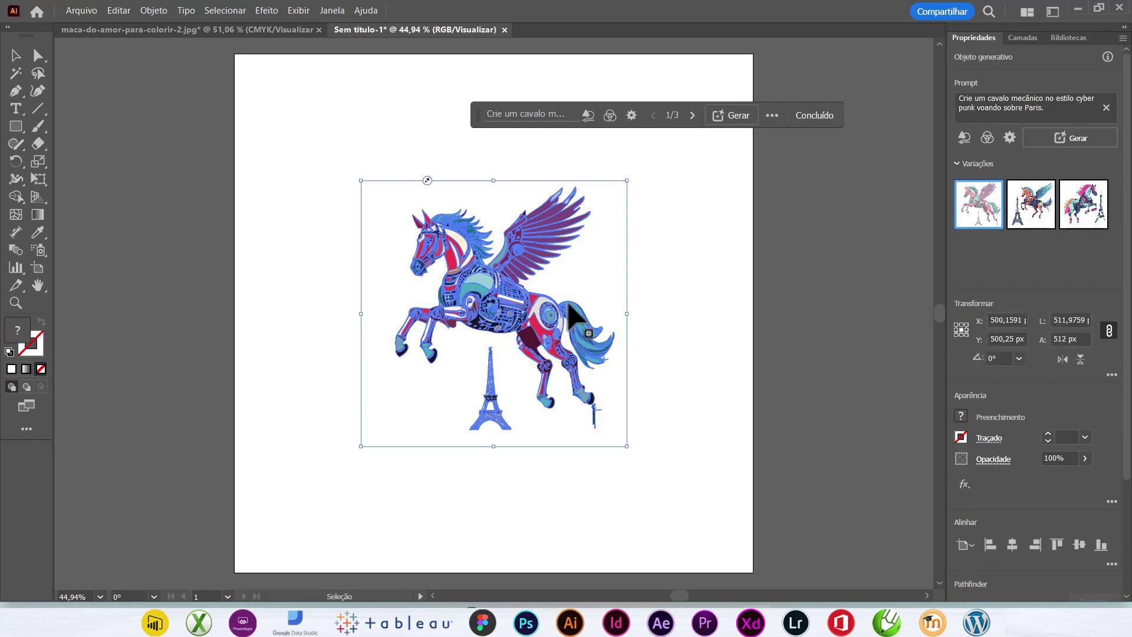
left_click(664, 291)
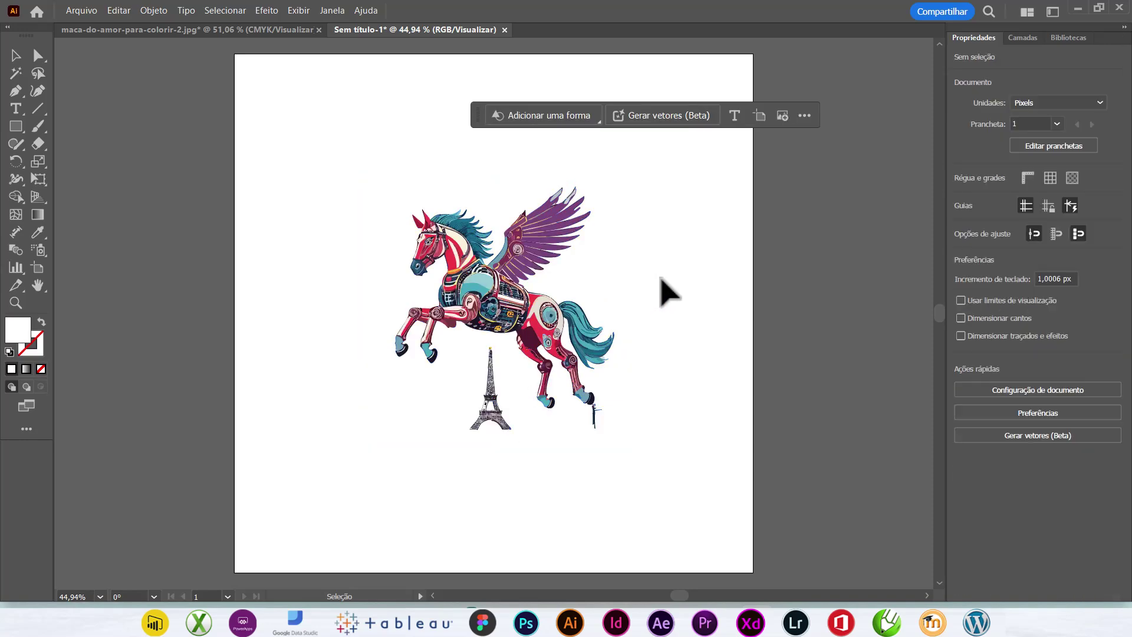
left_click(540, 318)
left_click(1041, 200)
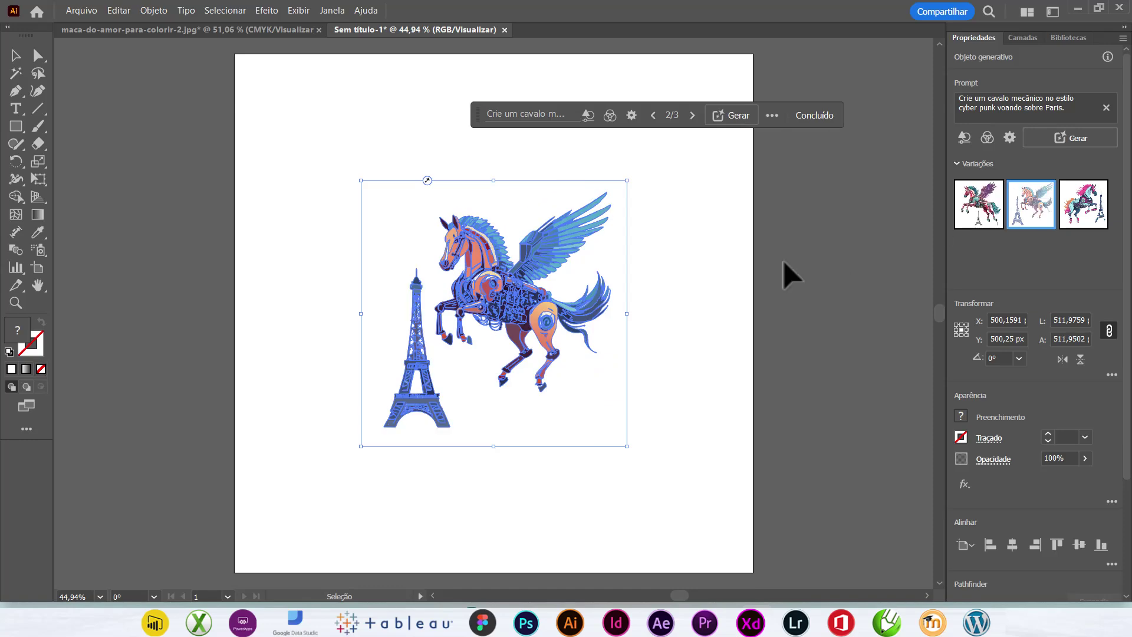
left_click(716, 295)
left_click(538, 323)
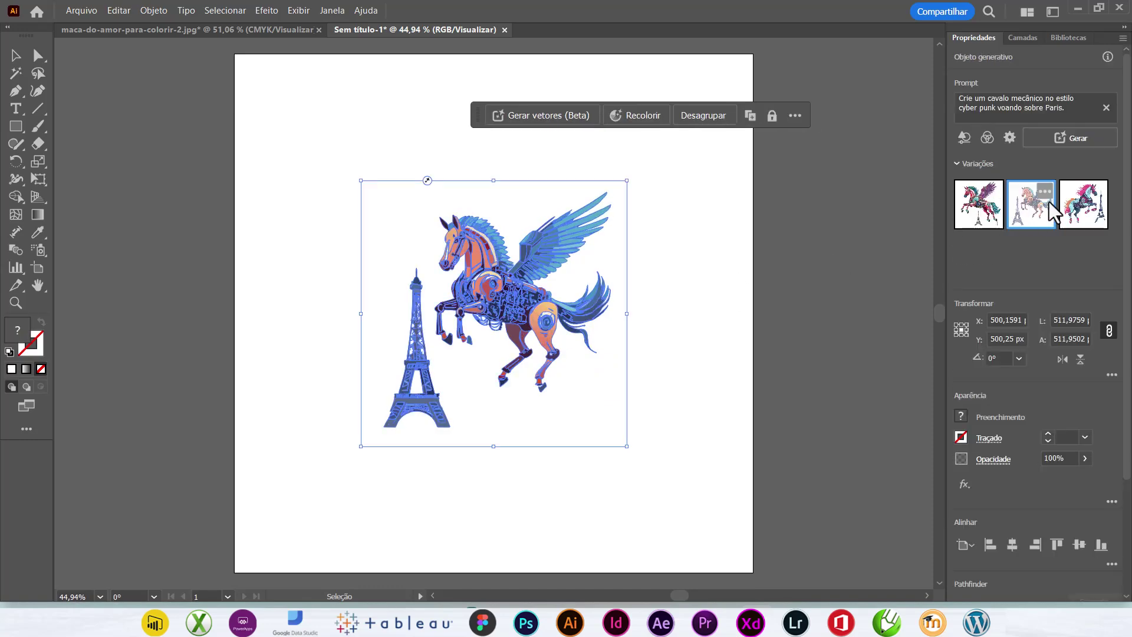
left_click(1083, 209)
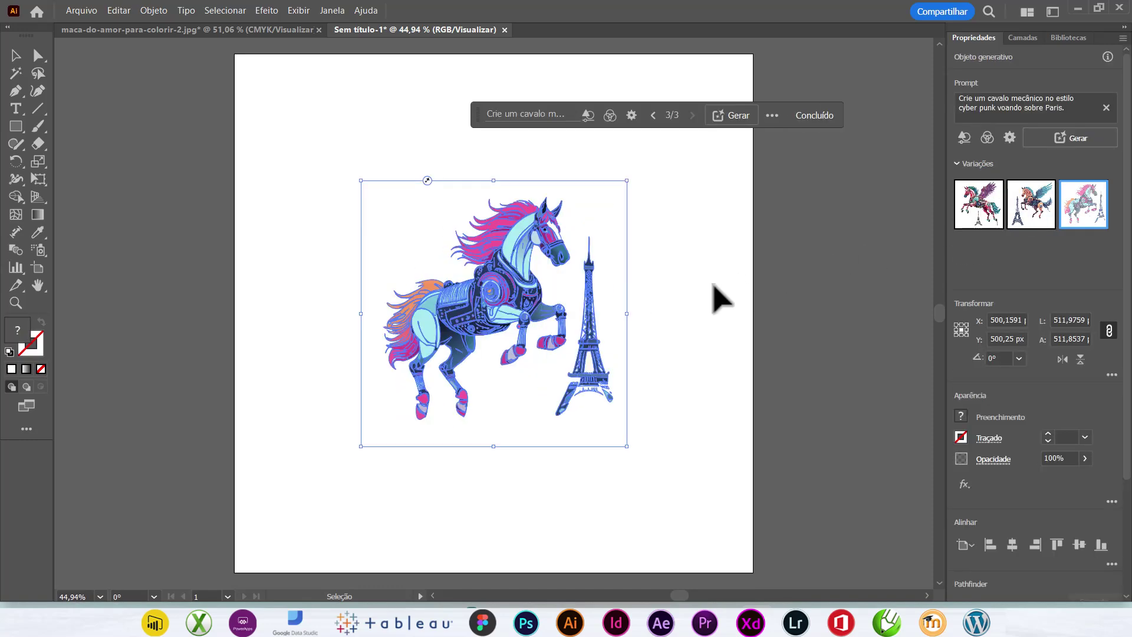
left_click(716, 298)
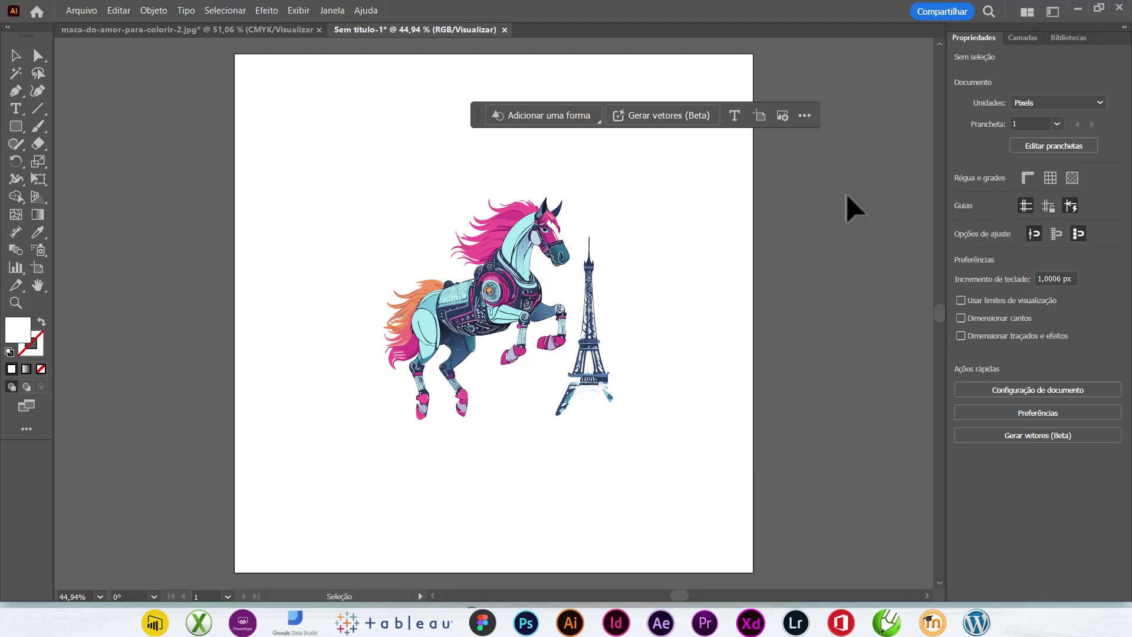
left_click(472, 310)
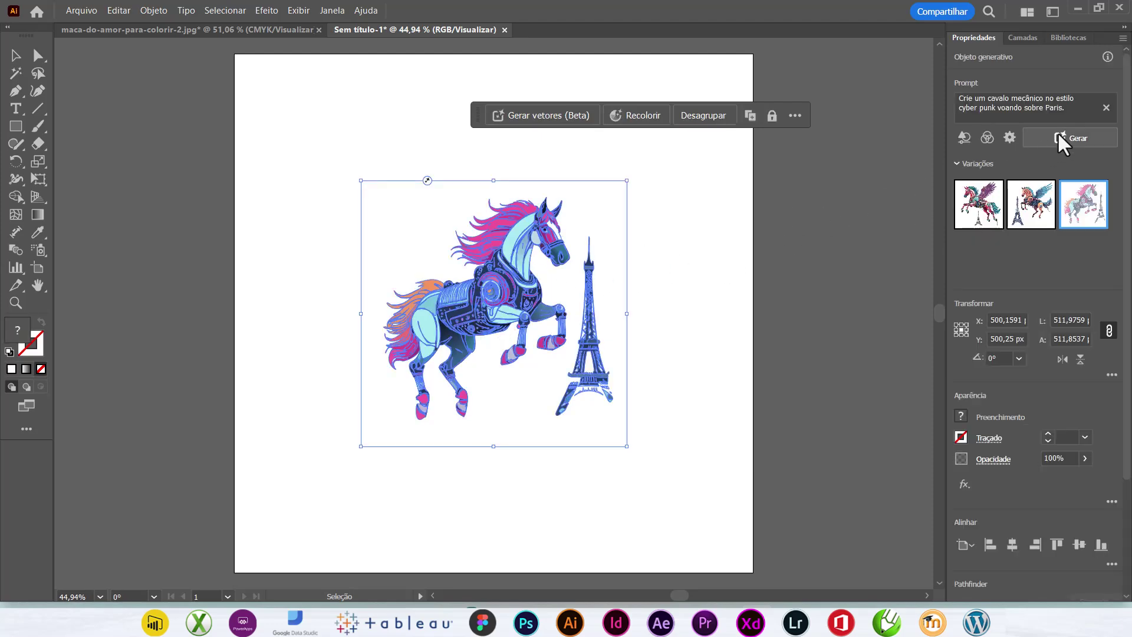
left_click(1072, 105)
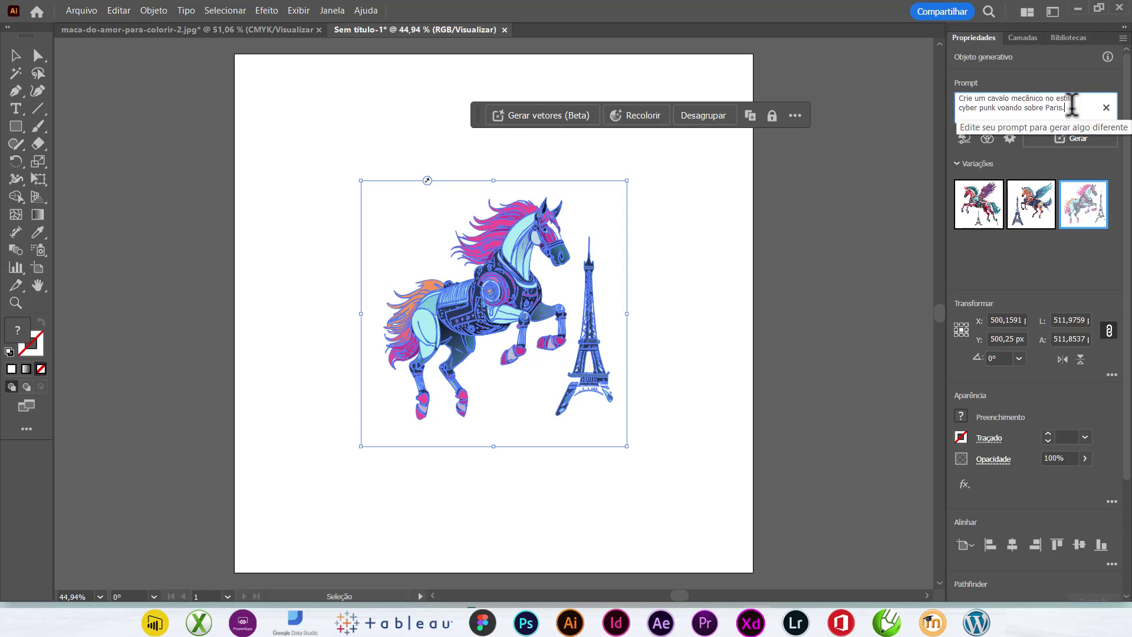
left_click(678, 184)
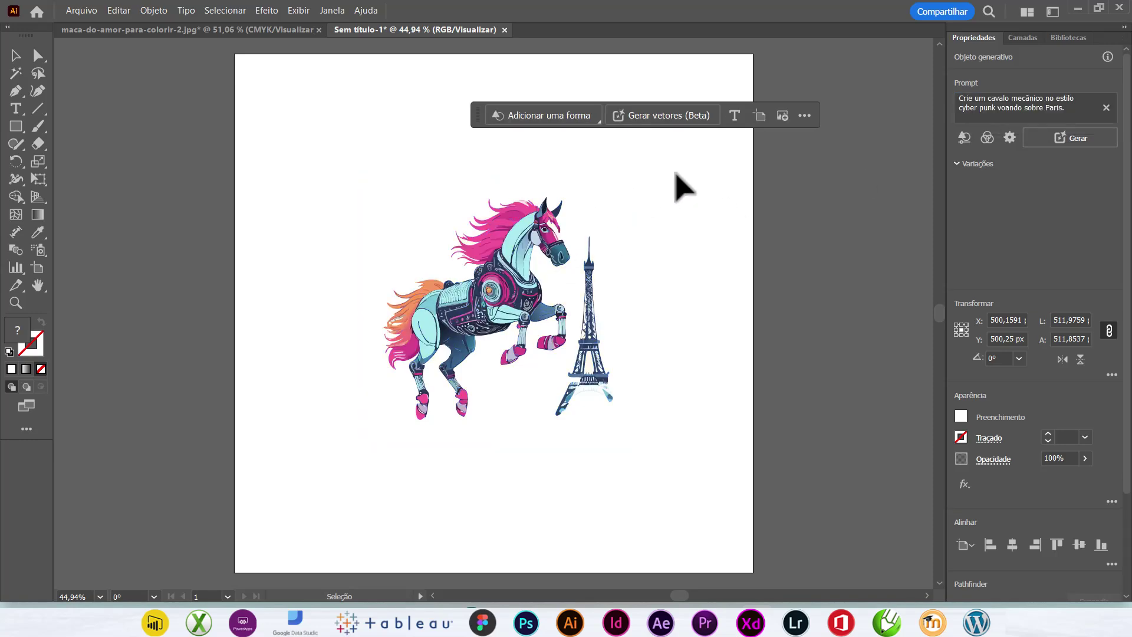
Step: Generate a Scene-type vector from a prompt about Paris during the French Revolution
left_click(660, 116)
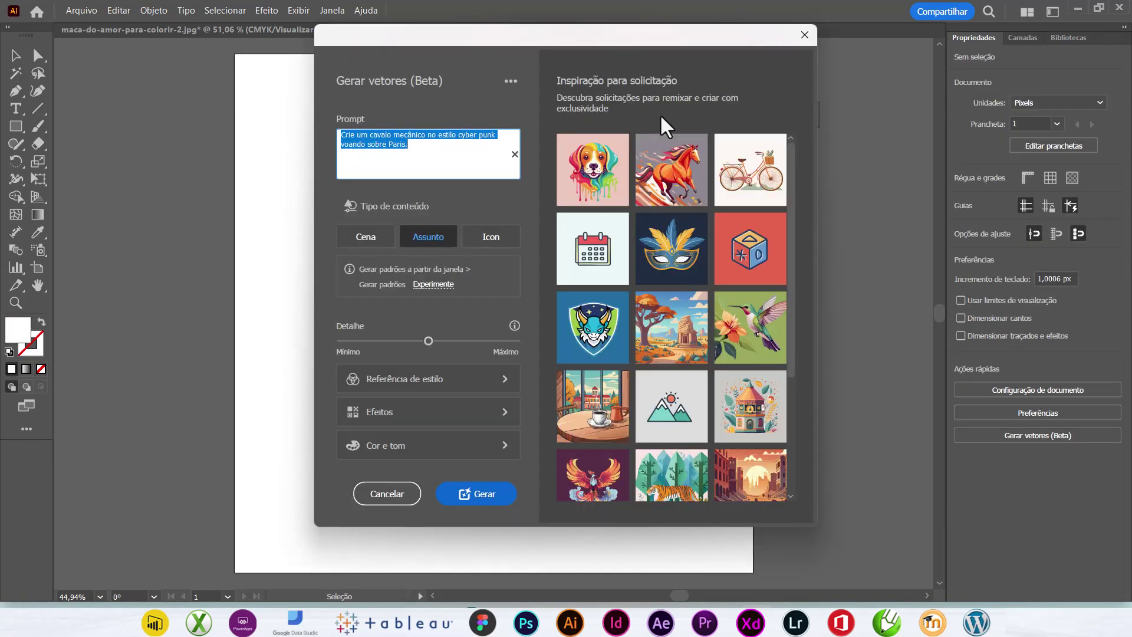
left_click(349, 236)
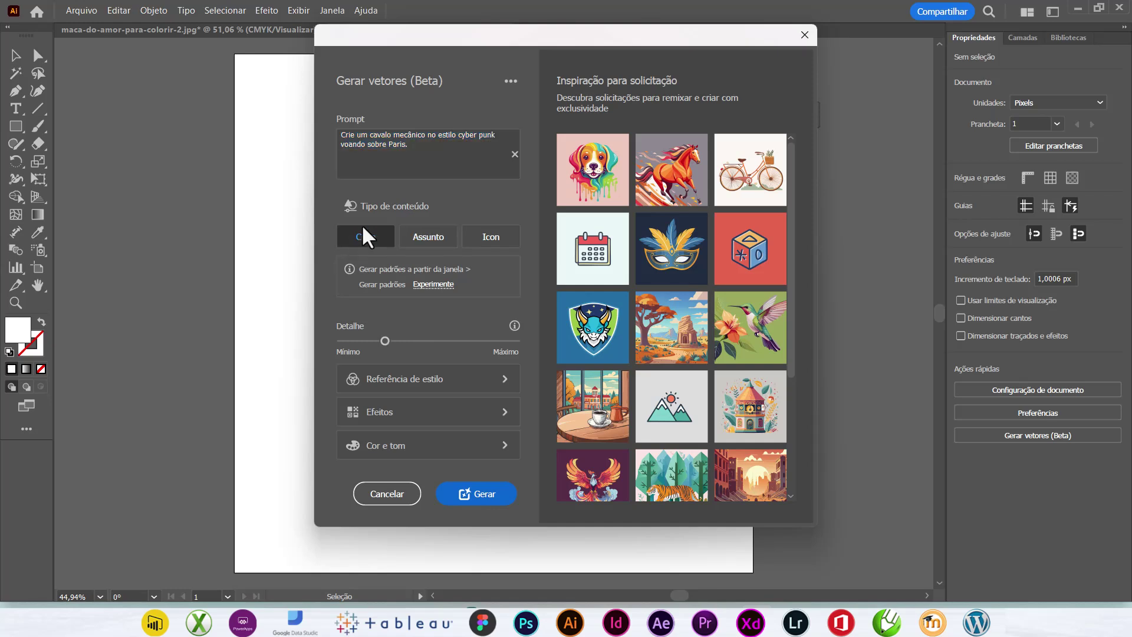
left_click(418, 144)
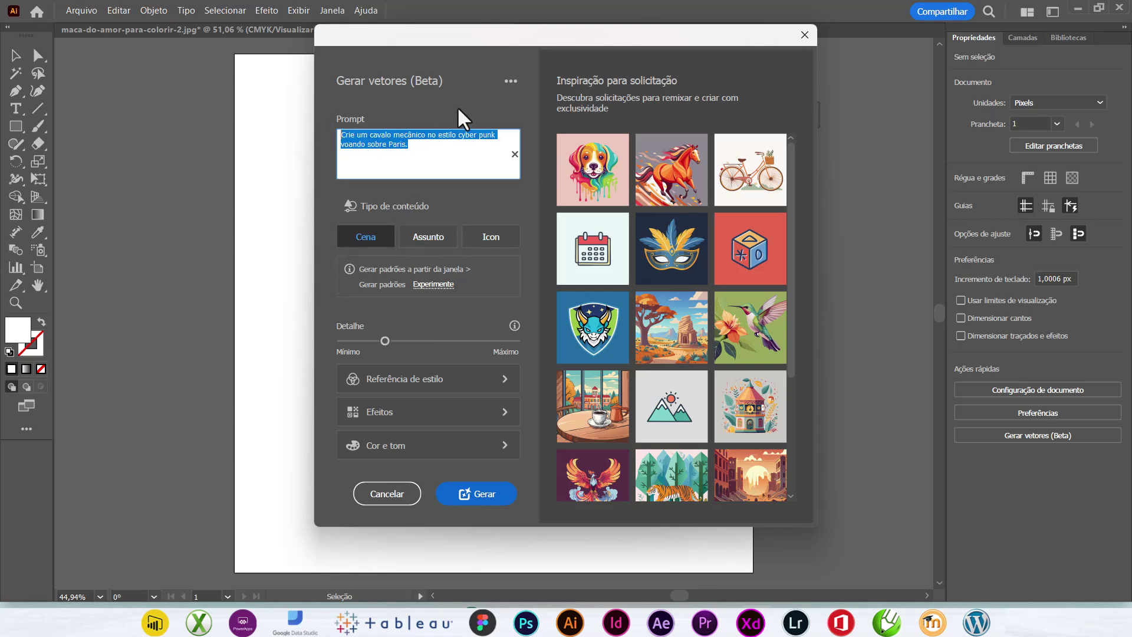
type("Cr")
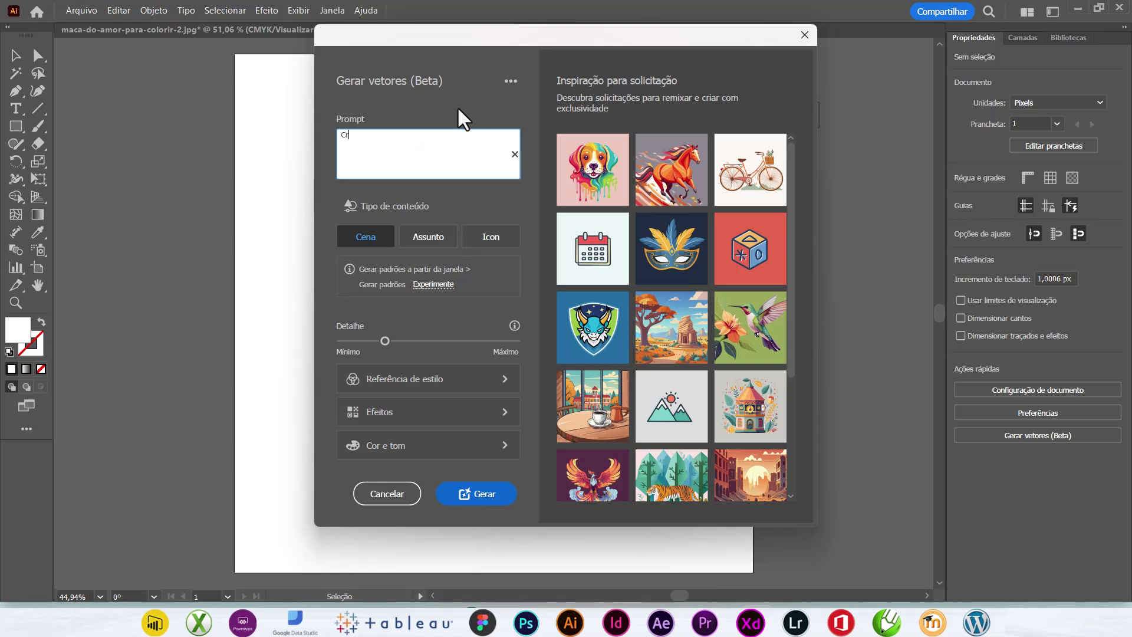
type("ie uma")
type(" paris")
key("BackSpace")
key("BackSpace")
key("BackSpace")
key("BackSpace")
type("ris na esp")
type("oca d")
type("a recolução francesa")
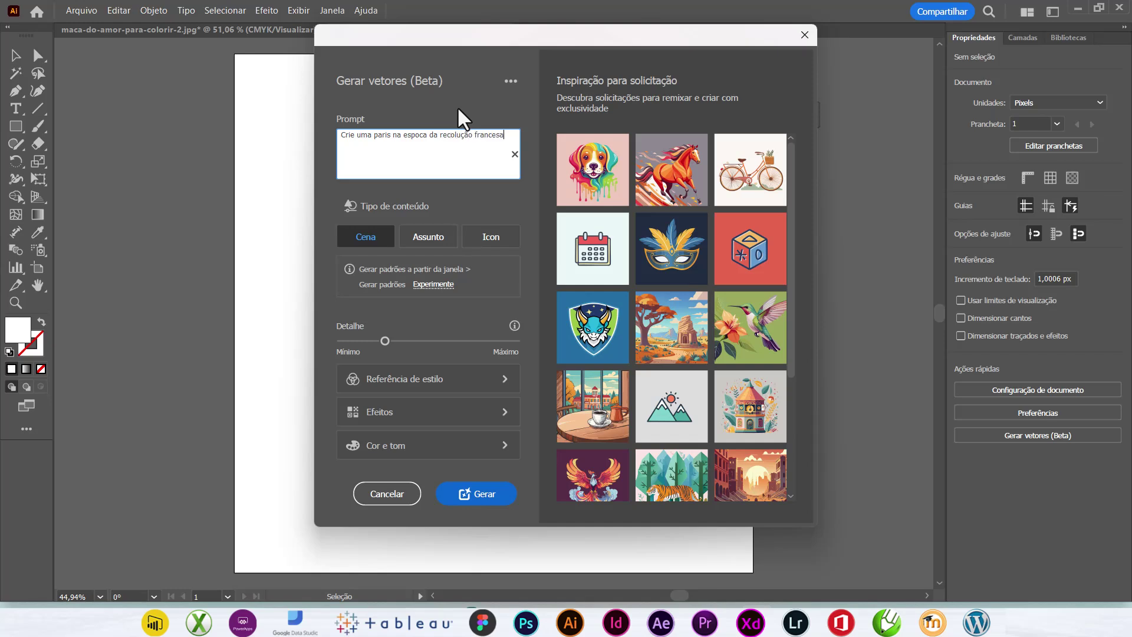
left_click(483, 486)
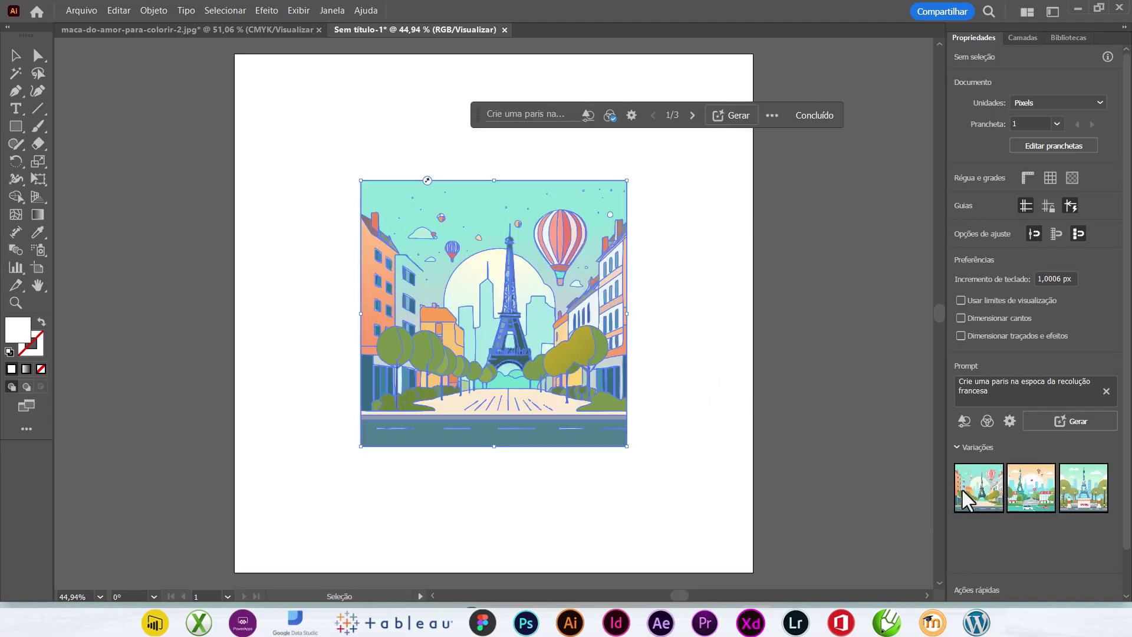
Step: Reorder the Paris scene below the horse in the Layers panel so it sits behind
mouse_move(555, 349)
left_mouse_down()
mouse_move(477, 271)
mouse_move(433, 304)
left_mouse_up()
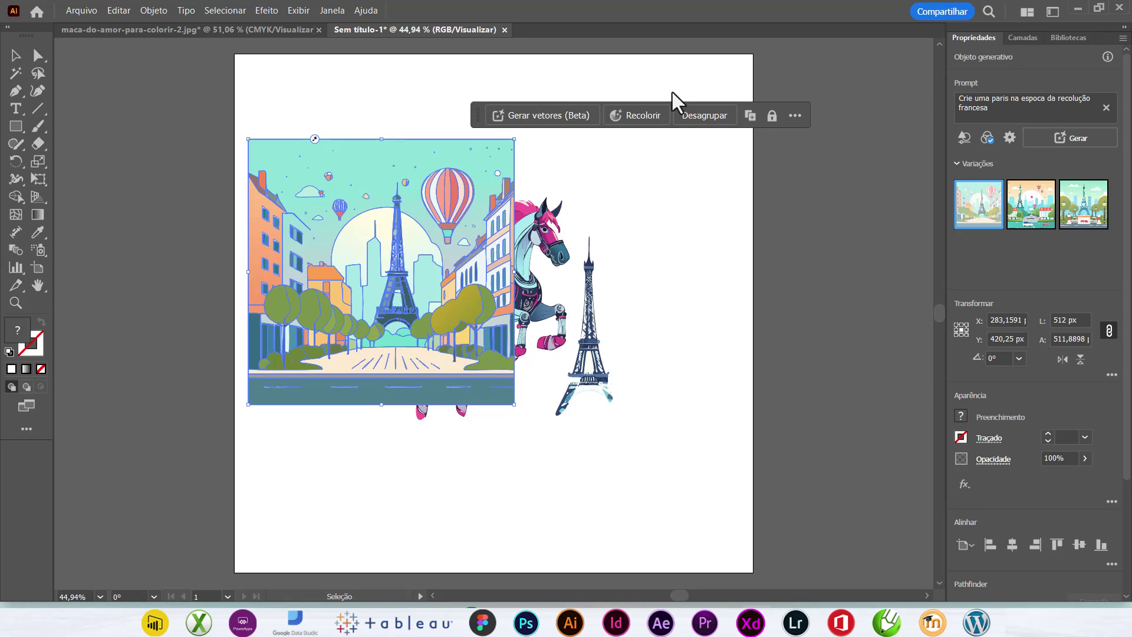
left_click(1021, 36)
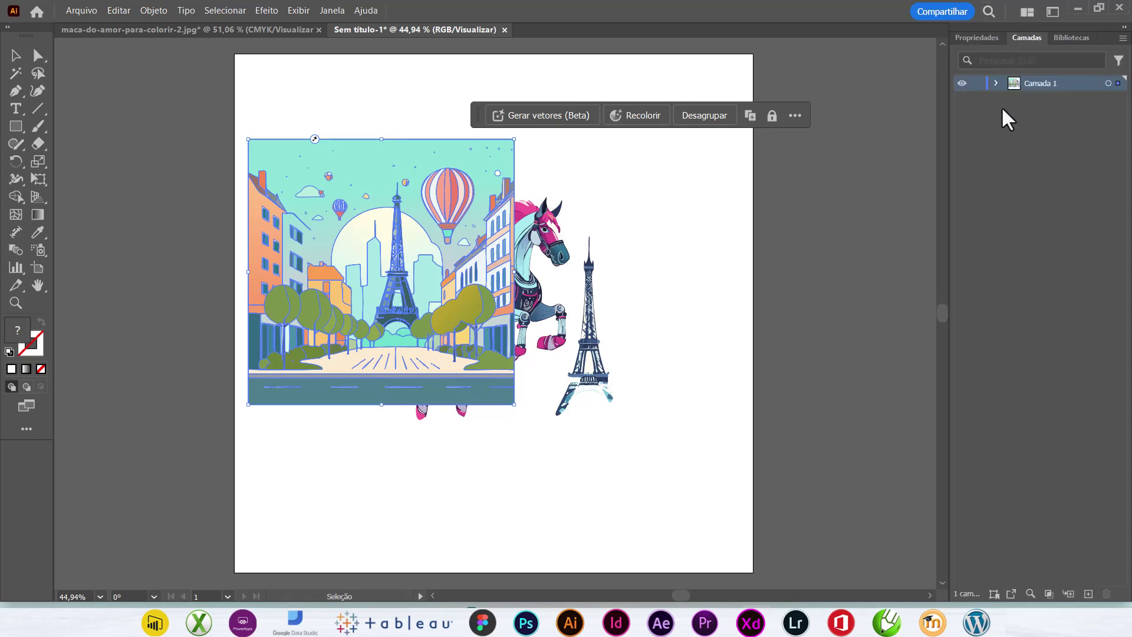
left_click(996, 83)
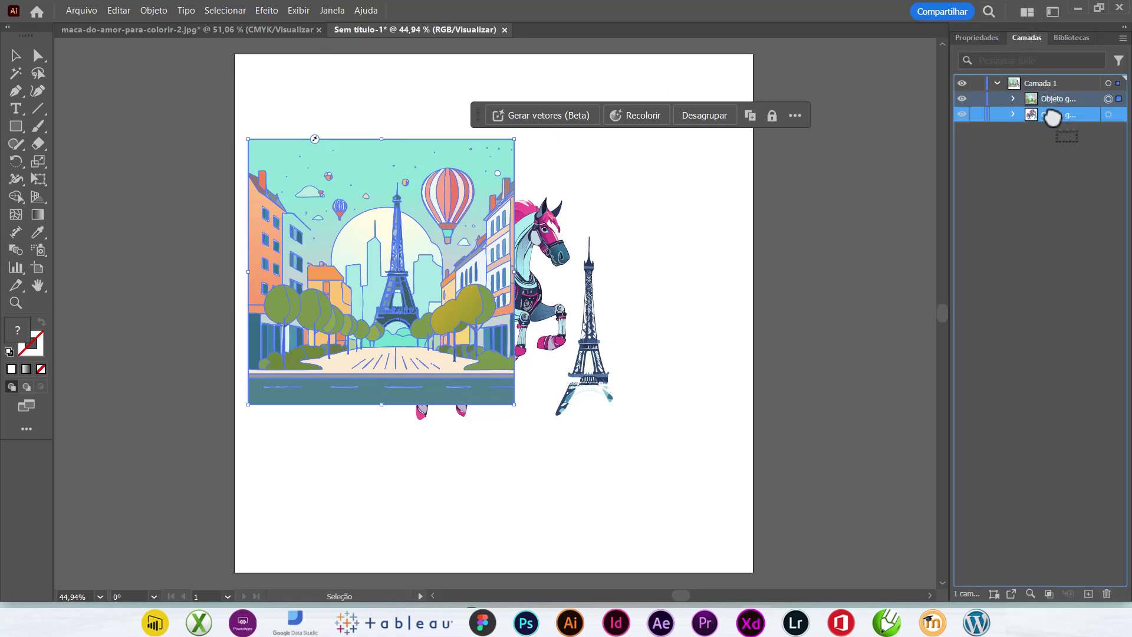
left_click_drag(1055, 97, 1056, 127)
left_click_drag(367, 238, 362, 174)
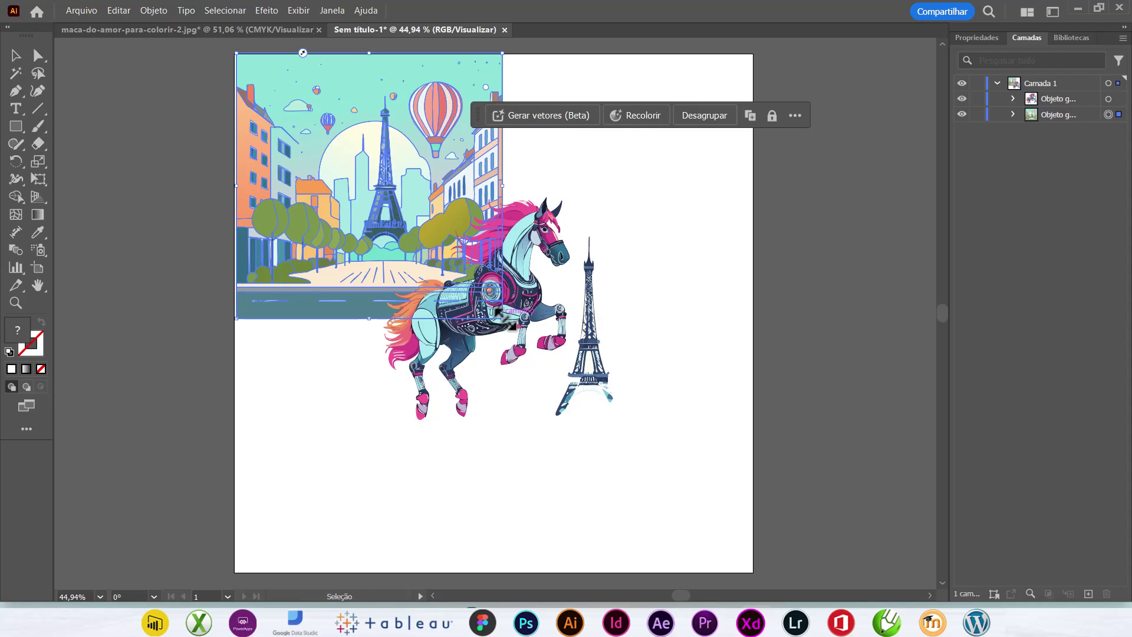
Step: Enlarge the Paris scene to fill the artboard, then move the horse up-left over the street
left_click_drag(502, 318, 714, 547)
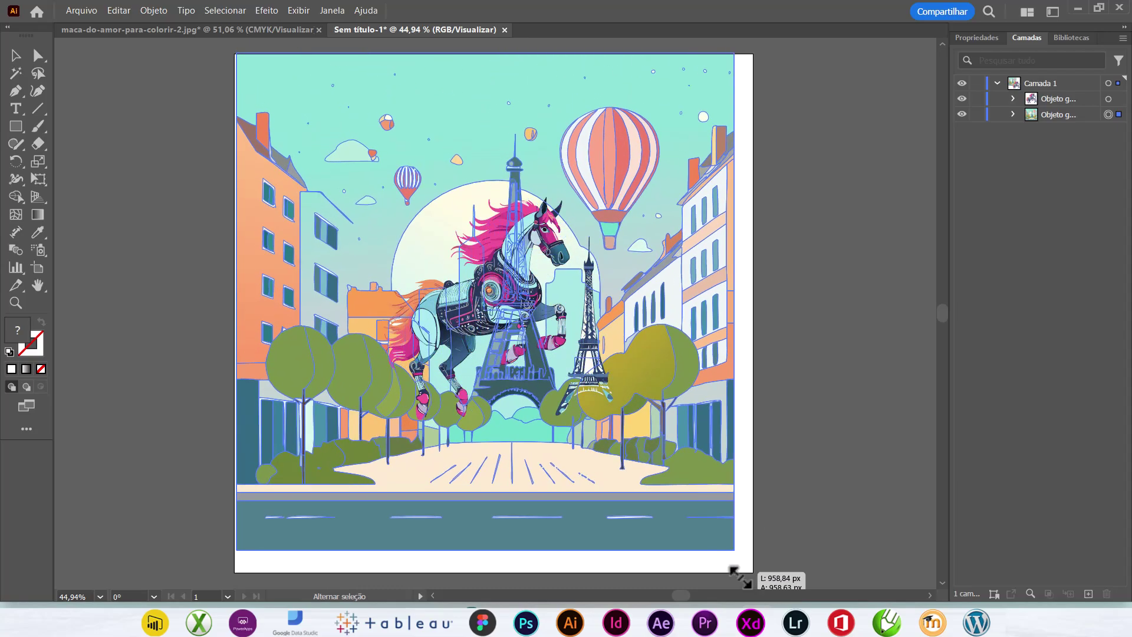
left_click_drag(713, 547, 752, 434)
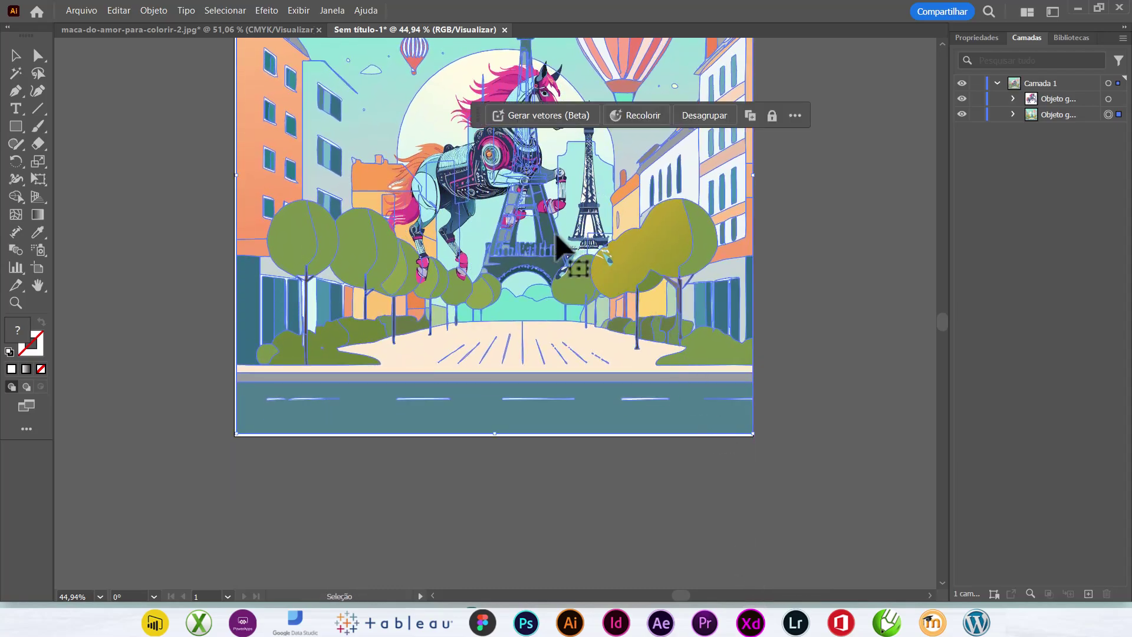
key("ctrl+minus")
key("ctrl+minus")
key("ctrl+1")
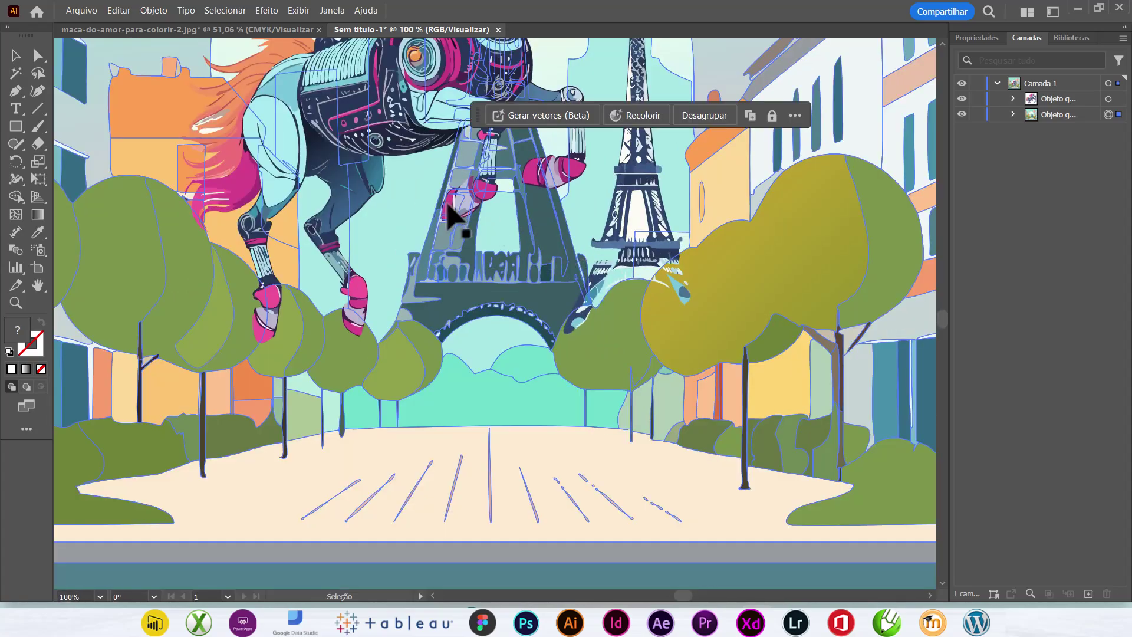
key("ctrl+minus")
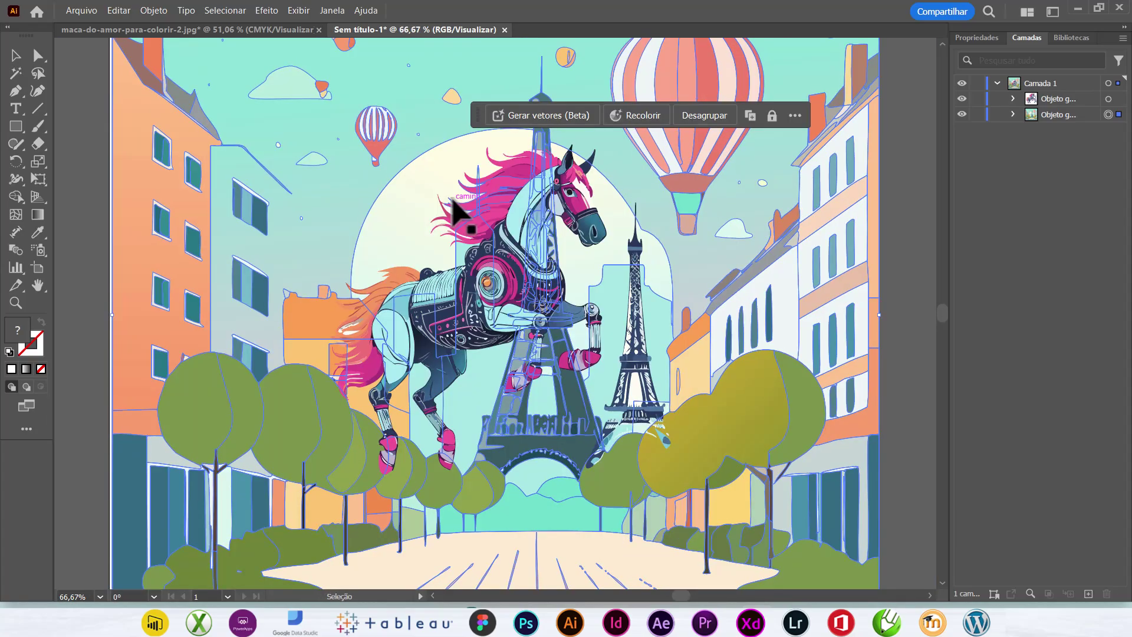
key("ctrl+minus")
key("ctrl+minus")
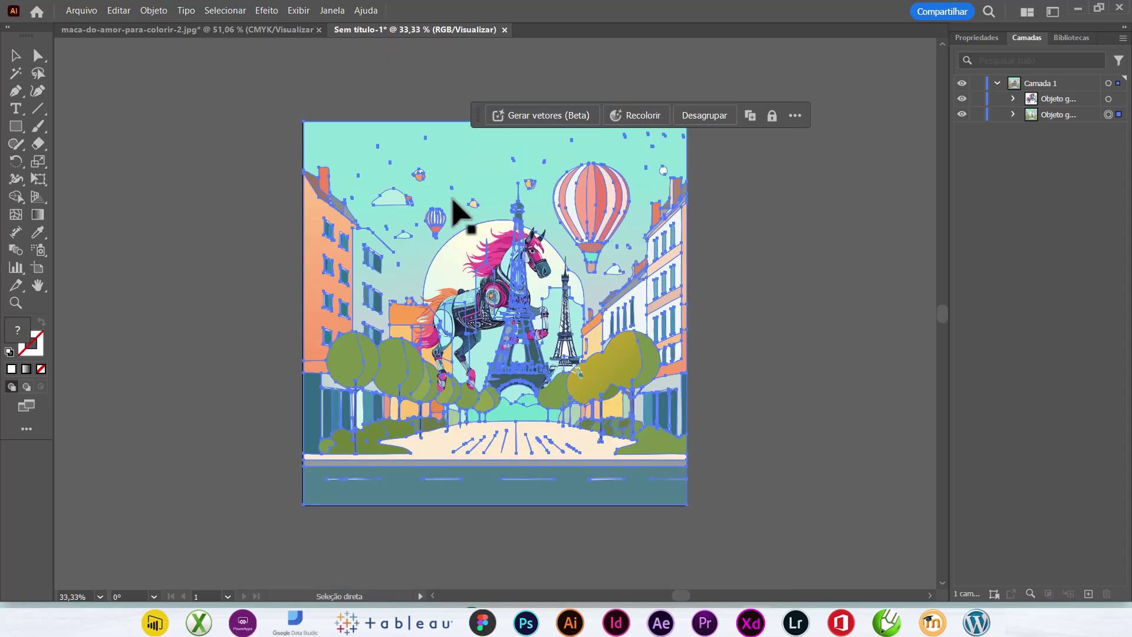
left_click_drag(516, 316, 483, 255)
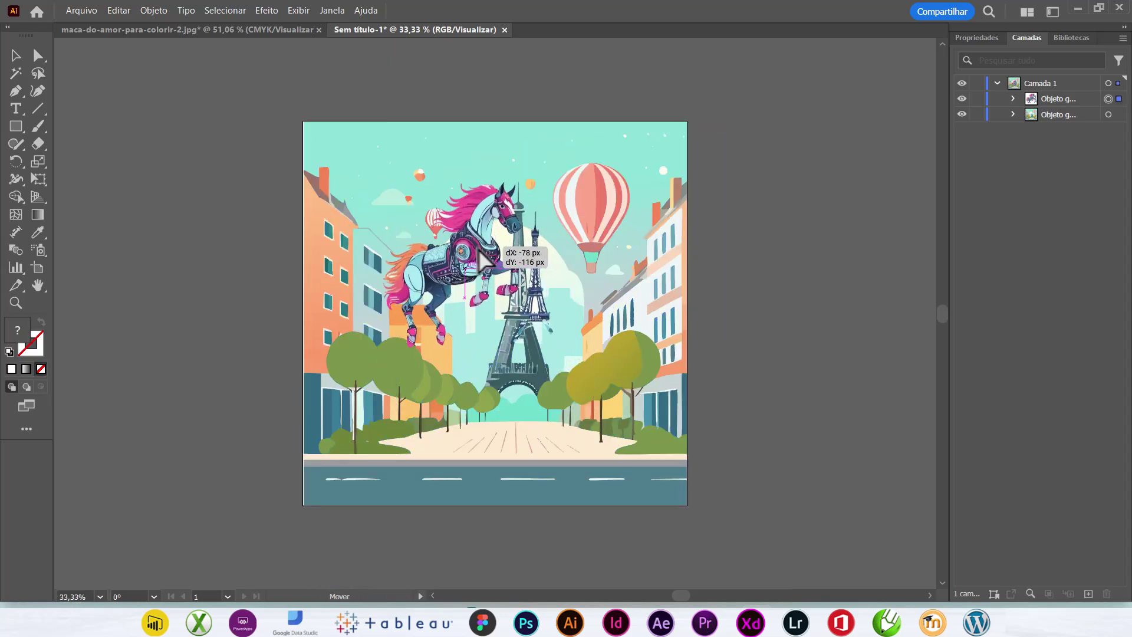
Step: Switch the horse to its first, winged variation, moved down-right and enlarged to about 744 px
left_click(980, 40)
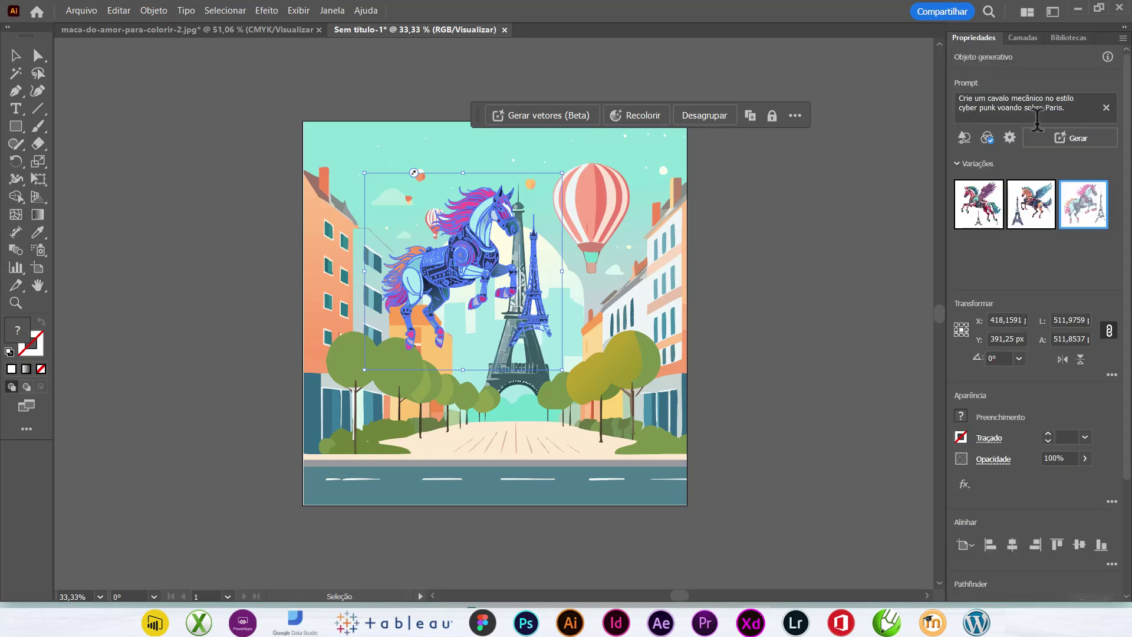
left_click(1040, 213)
left_click(968, 213)
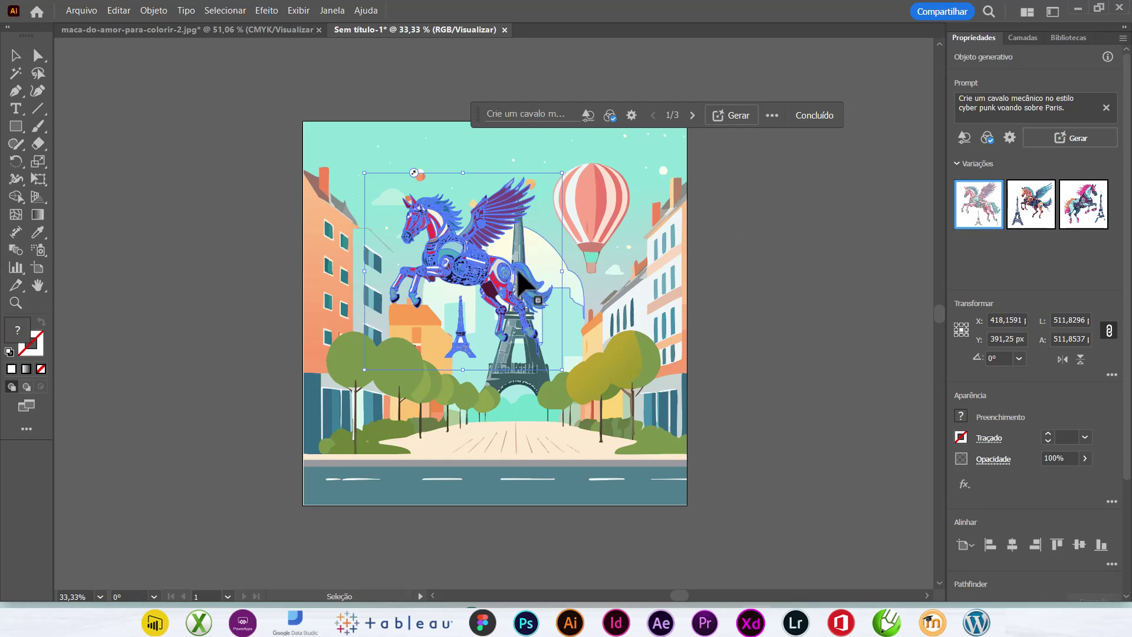
left_click_drag(474, 268, 512, 348)
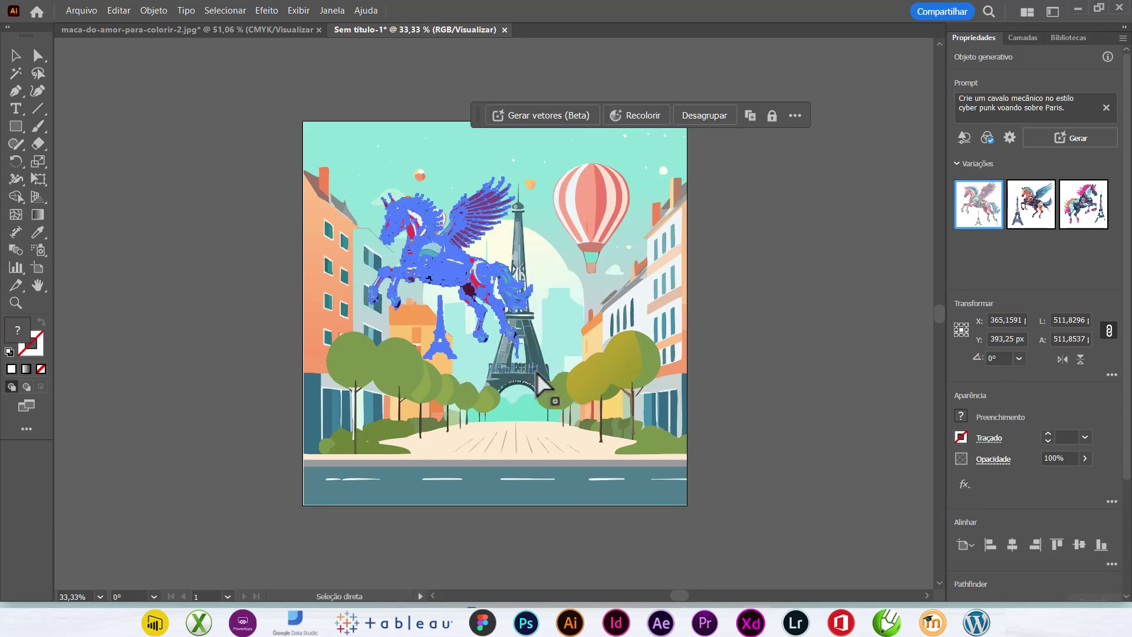
left_click_drag(541, 370, 631, 459)
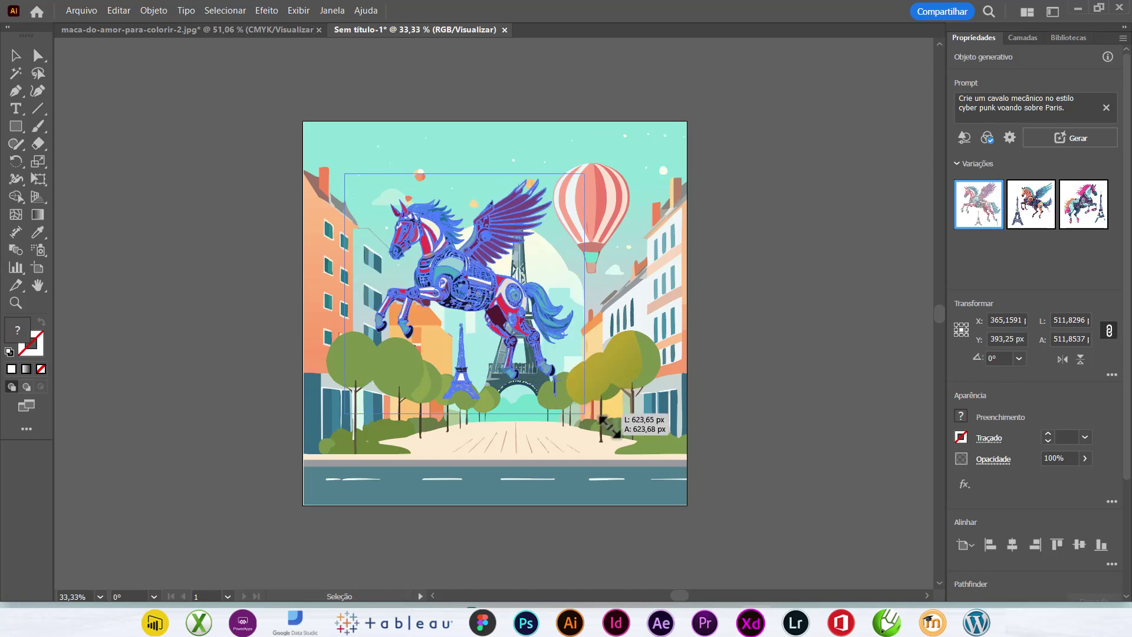
left_click(1026, 37)
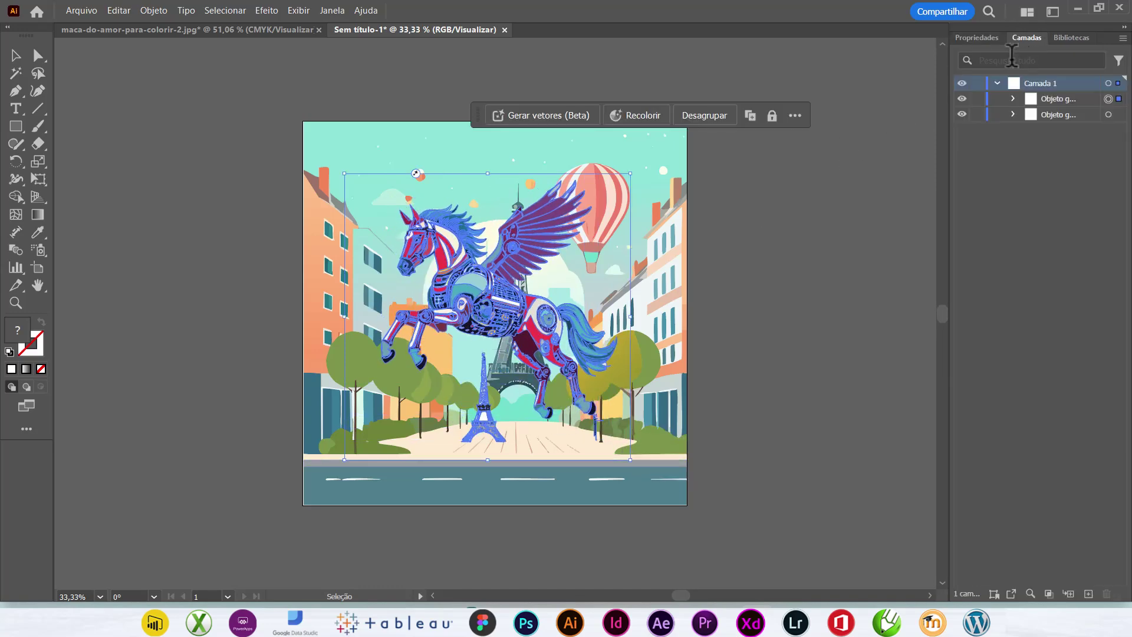
Step: Isolate the horse's inner <Grupo> with its parts listed, and select a small Eiffel Tower path
left_click(1013, 98)
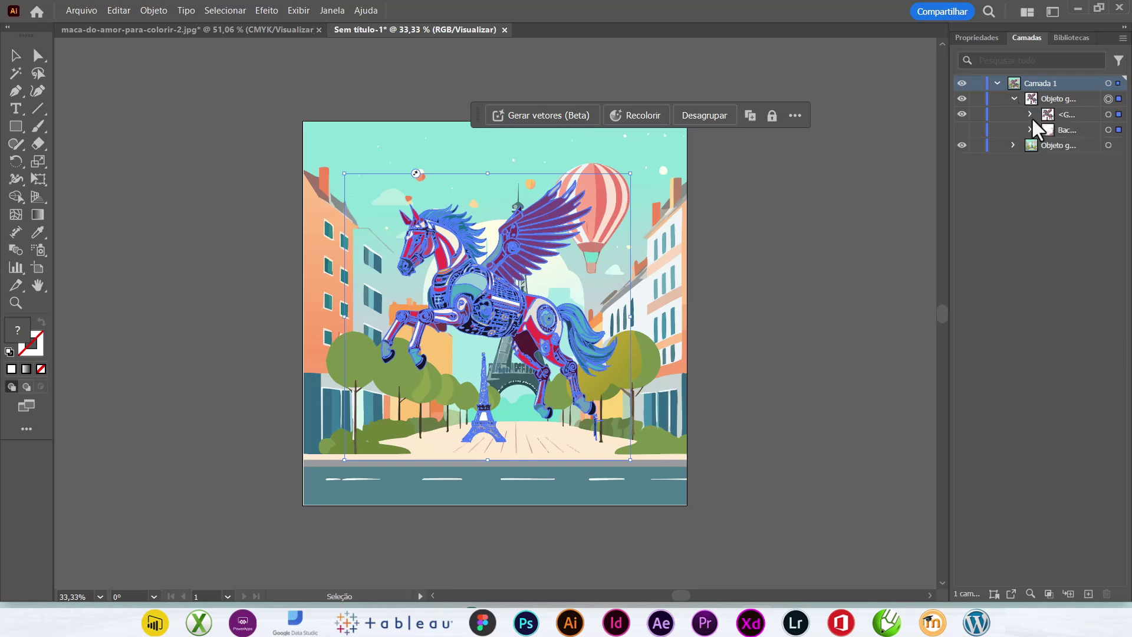
double_click(483, 417)
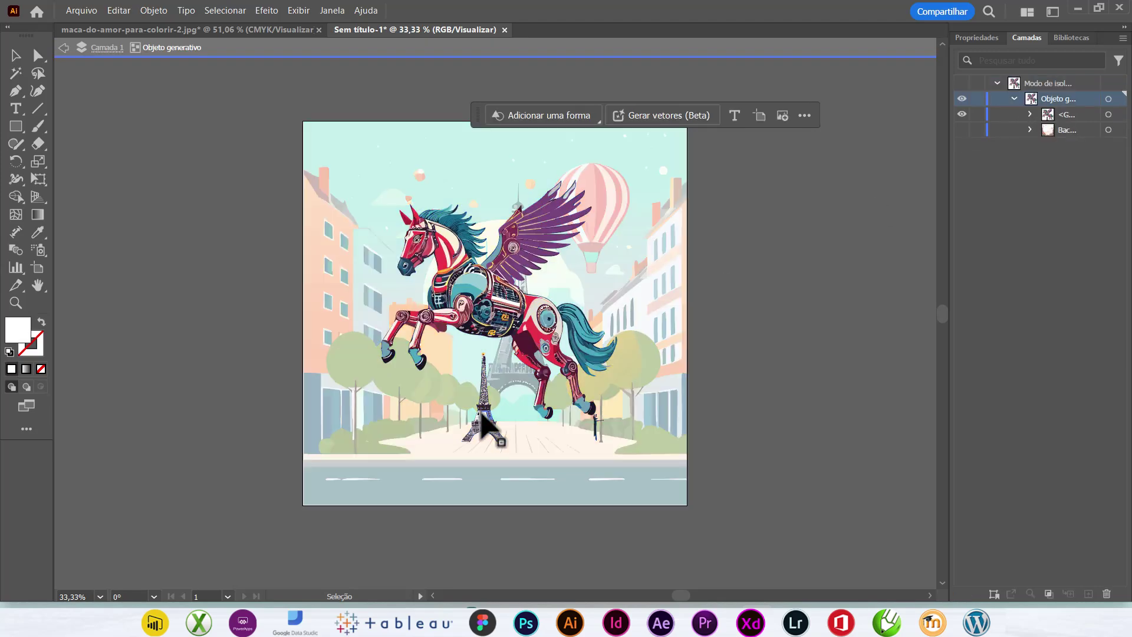
left_click(484, 417)
double_click(483, 415)
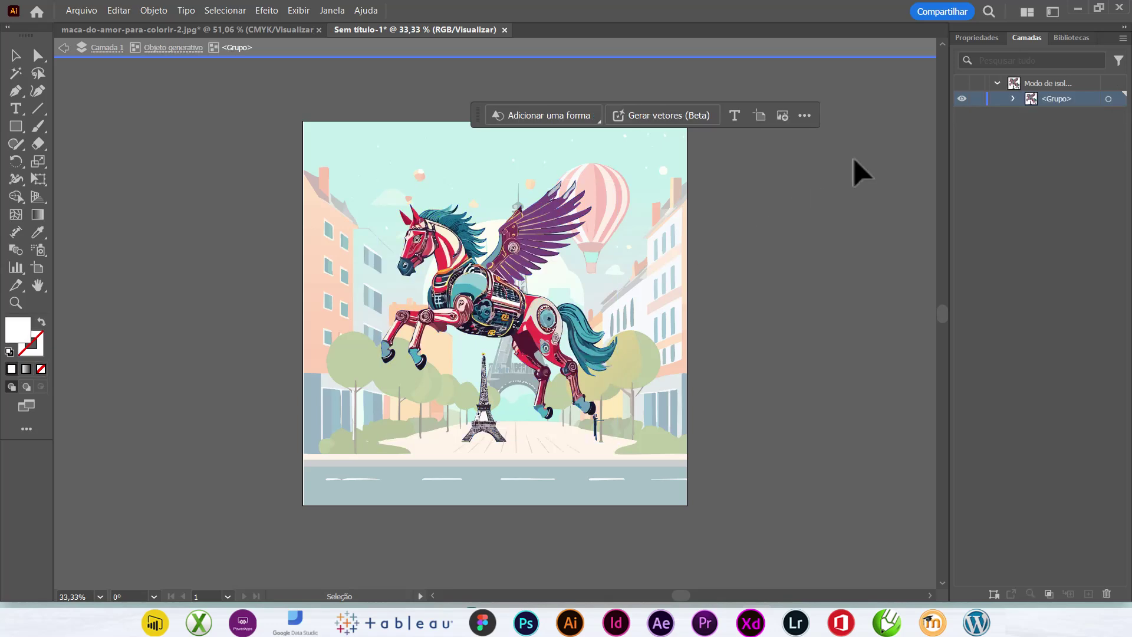
left_click(1013, 98)
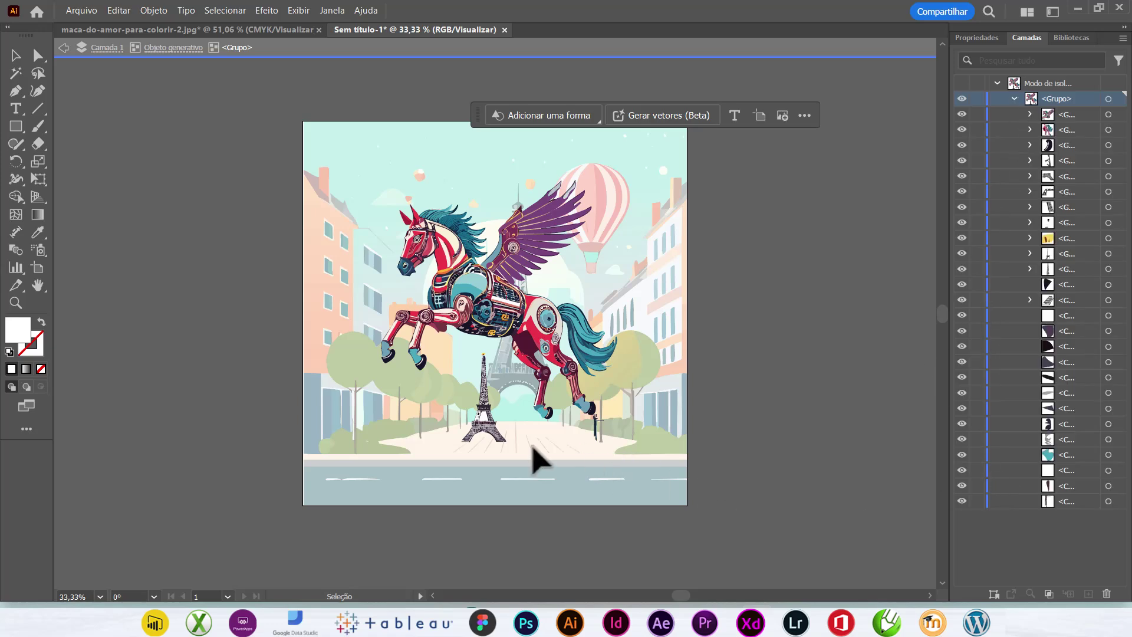
key("a")
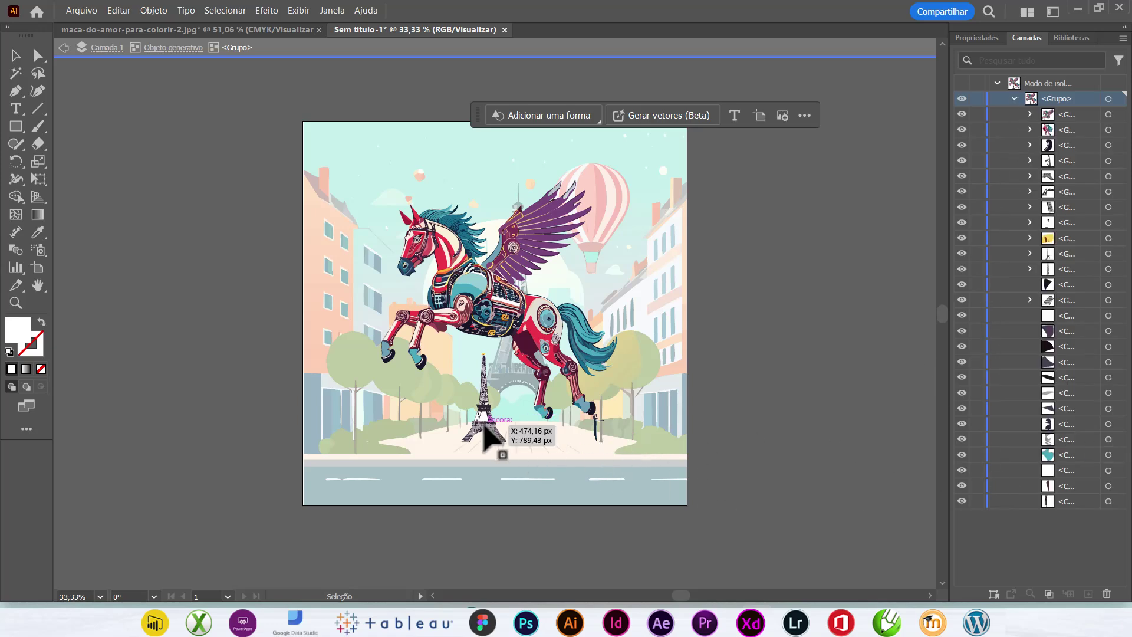
left_click(485, 426)
key("v")
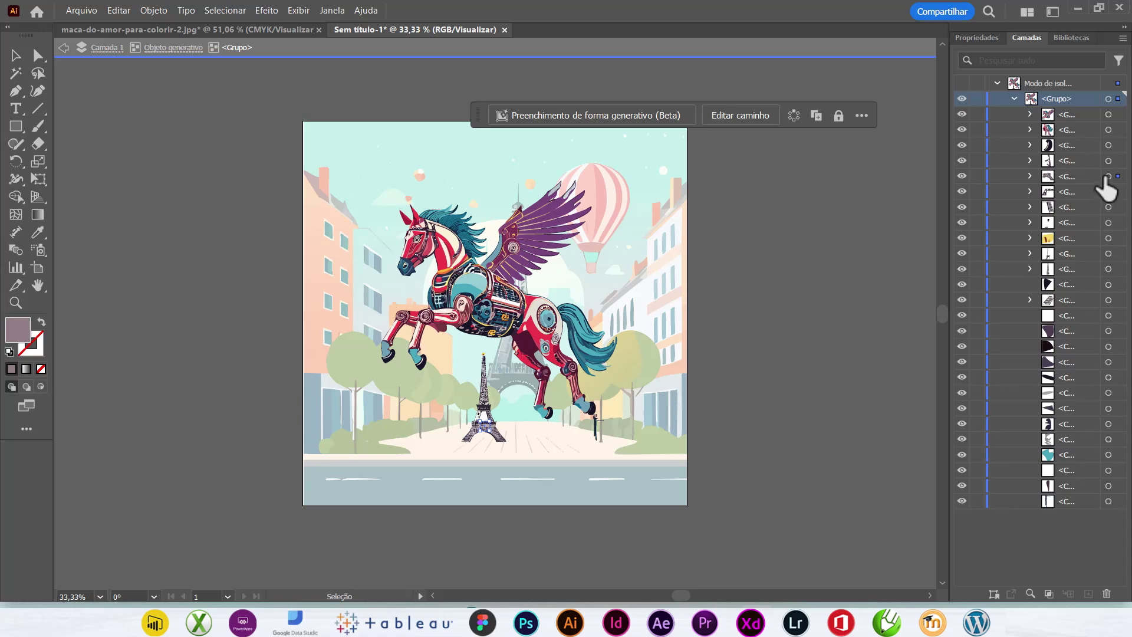
Step: Hide the small Eiffel Tower layers, the dark street object and a stray bit near the hoof
left_click(962, 161)
left_click(961, 191)
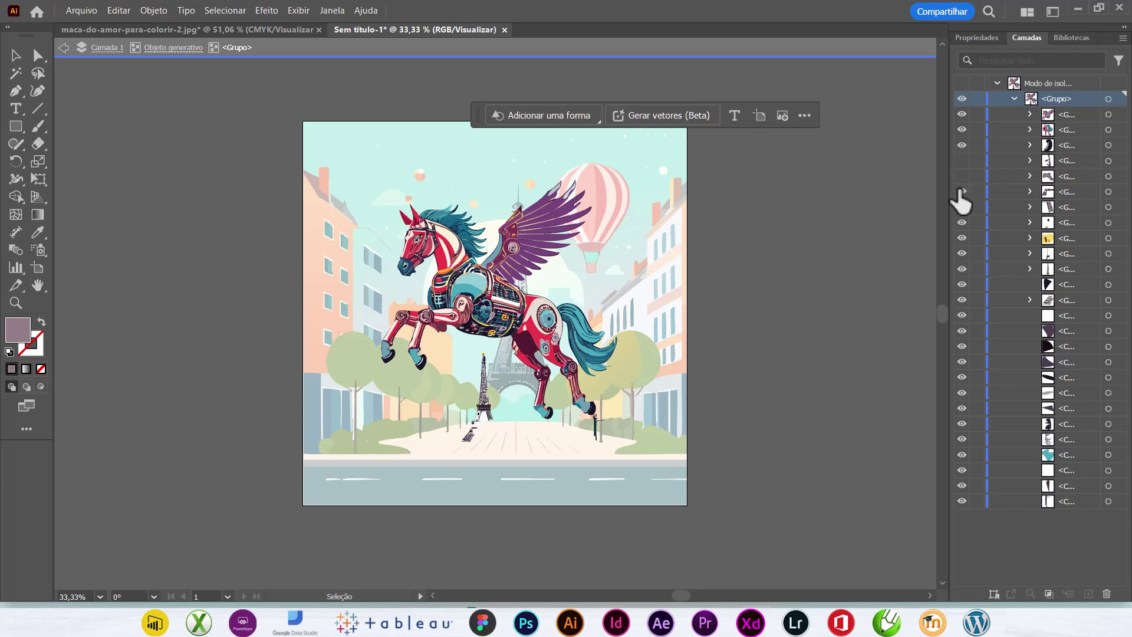
left_click(961, 222)
left_click(962, 255)
left_click(962, 270)
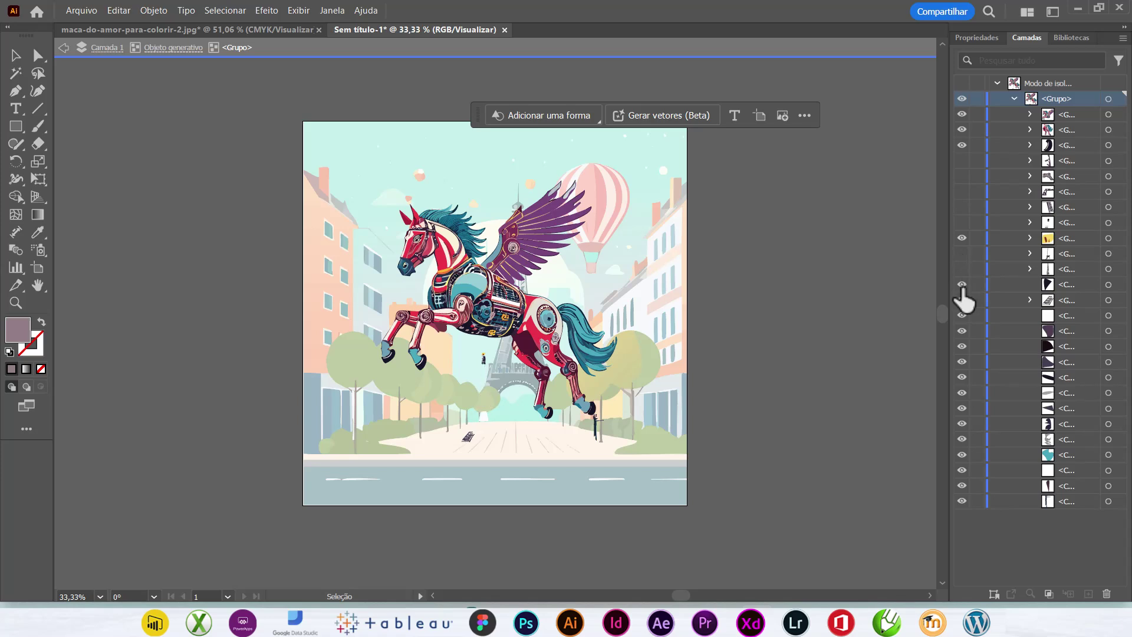
left_click(963, 301)
left_click(962, 145)
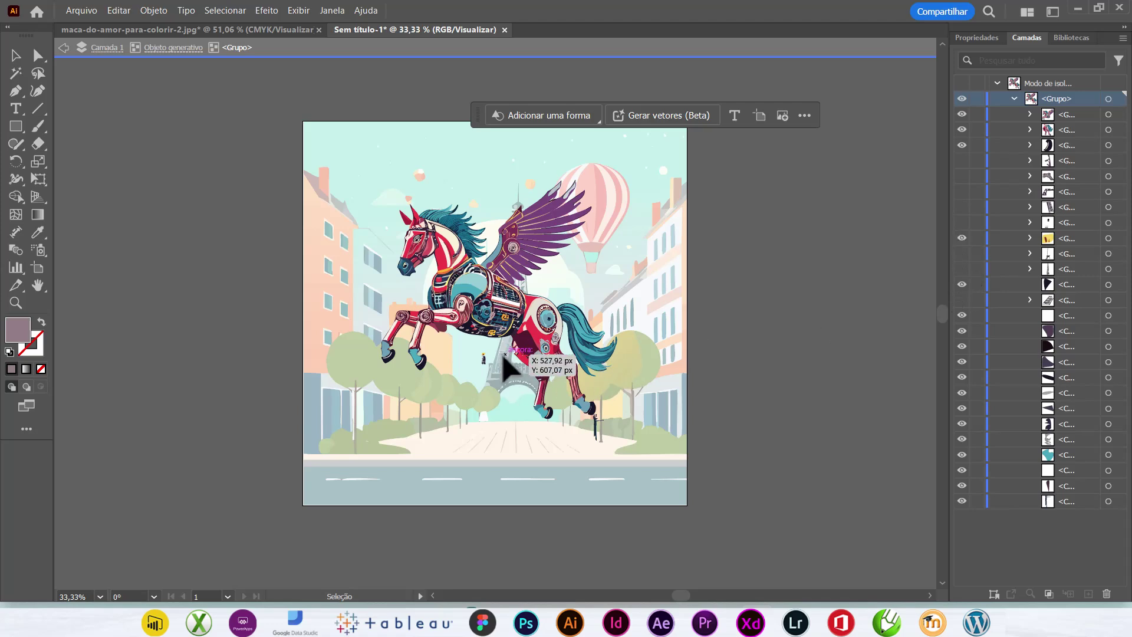
Step: Select the small figure near the tower to identify it, then deselect it
left_click_drag(495, 368, 485, 363)
left_click(484, 360)
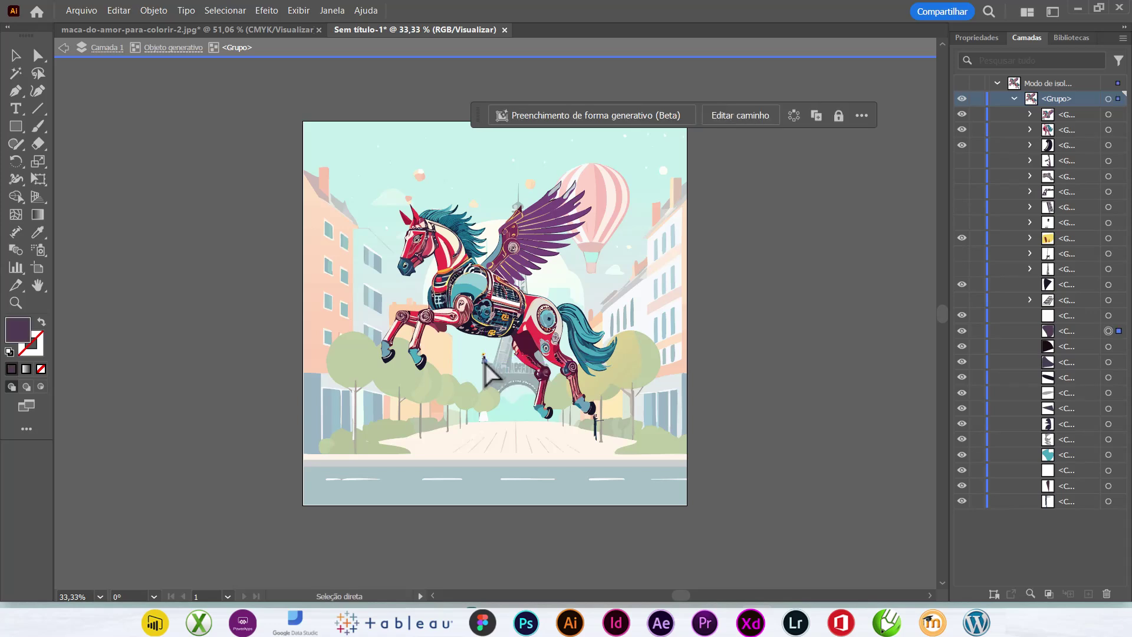
left_click(961, 331)
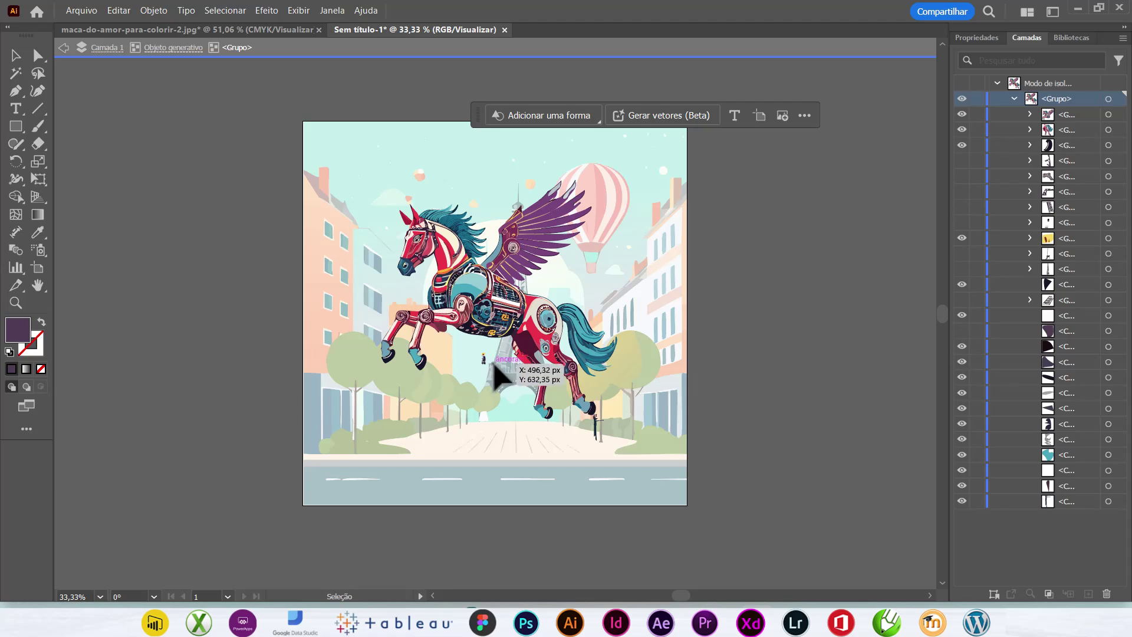
scroll(486, 362, "up", 2)
Step: Pan to the ground below the horse and select the small stray figure to identify its layer
scroll(489, 366, "left", 1)
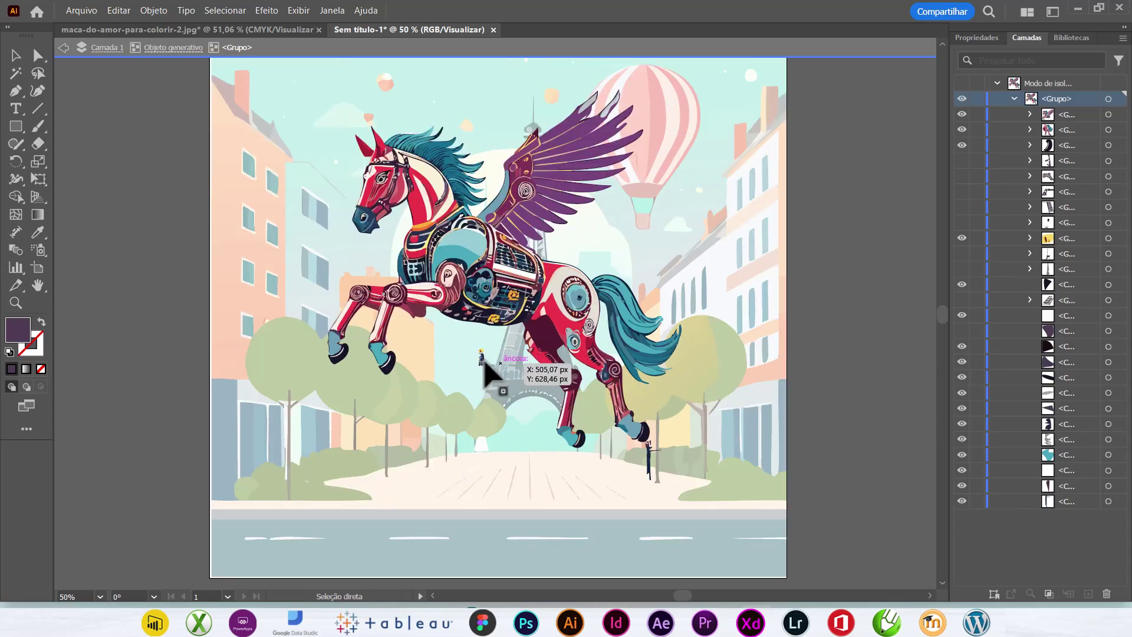
scroll(499, 377, "up", 2)
scroll(493, 373, "up", 1)
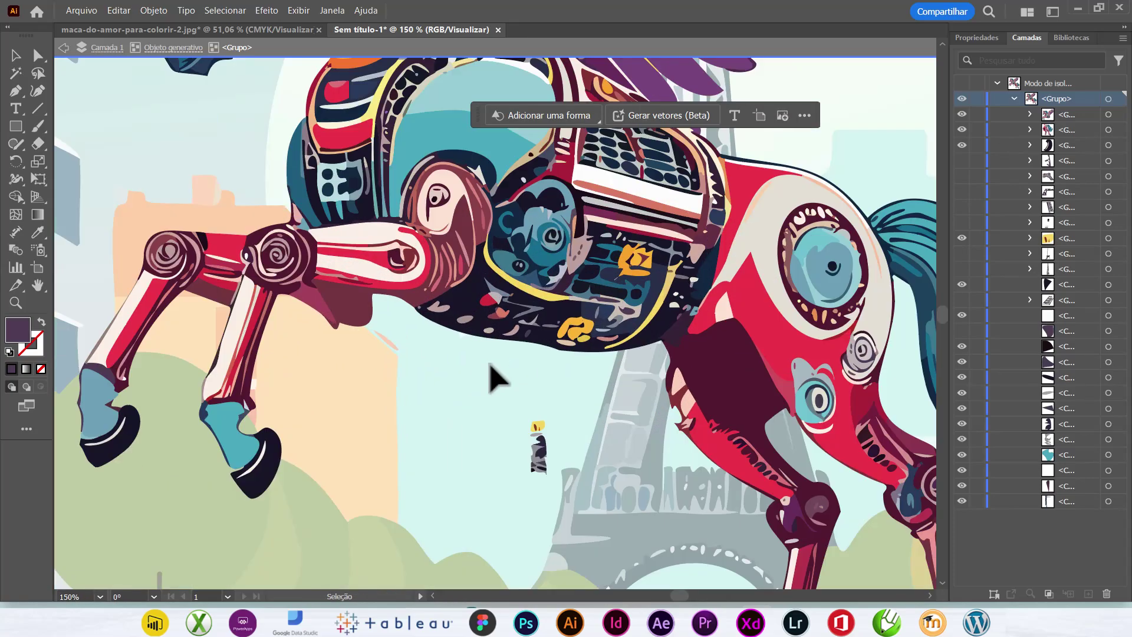
scroll(566, 339, "up", 1)
left_click_drag(566, 339, 330, 84)
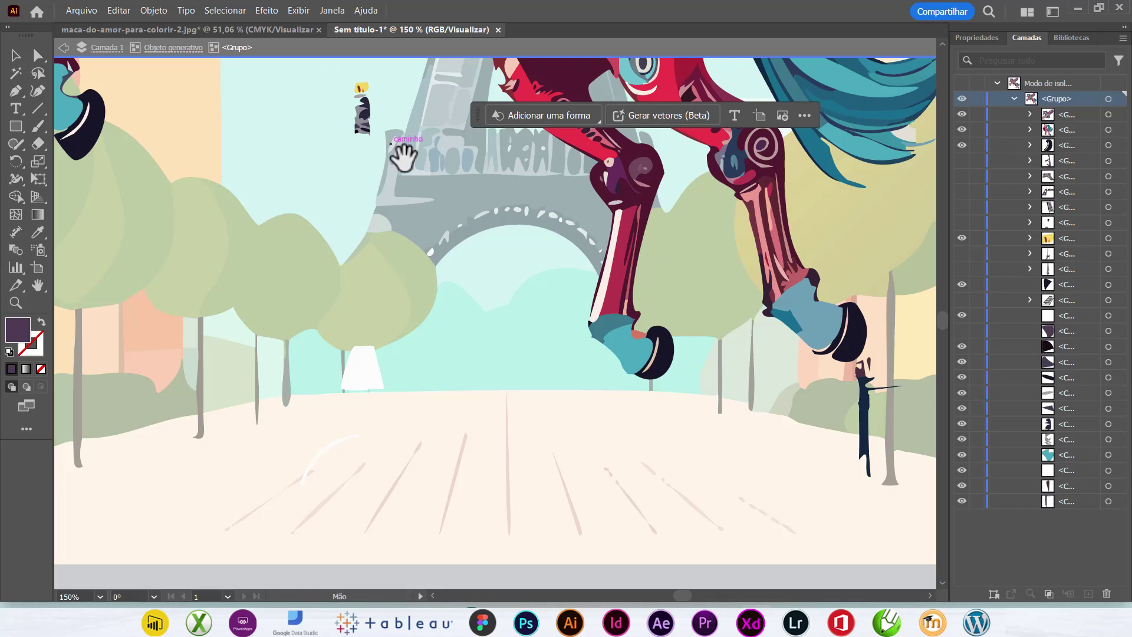
left_click_drag(367, 133, 396, 251)
left_click(396, 250)
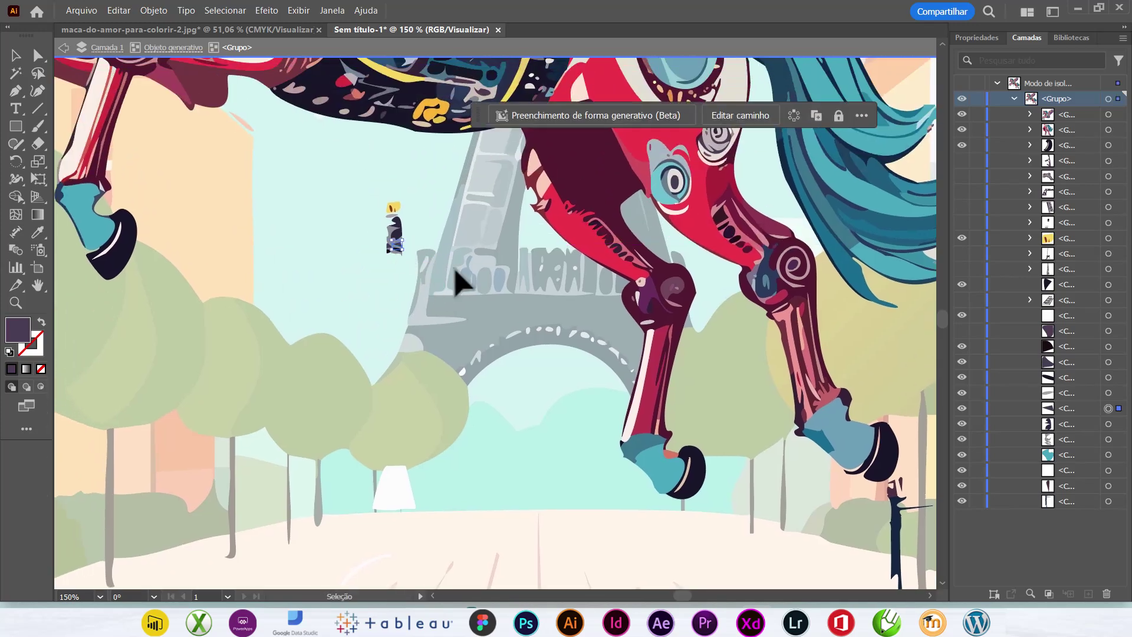
left_click(962, 408)
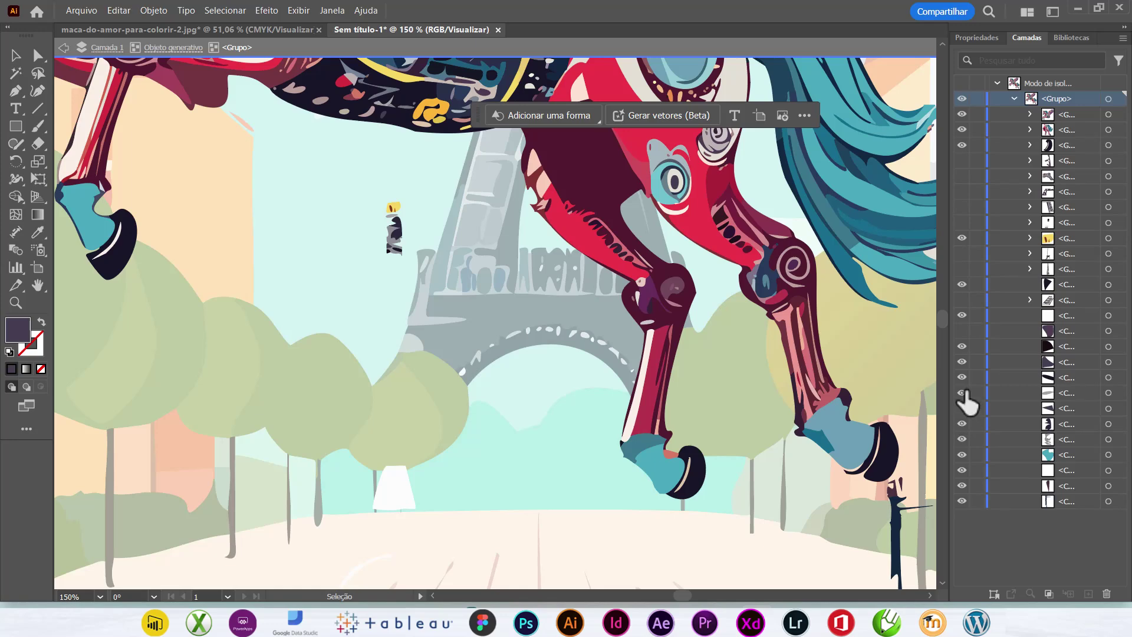
Step: Hide several stray layers, restoring one that was hidden by mistake
left_click(962, 392)
left_click(962, 361)
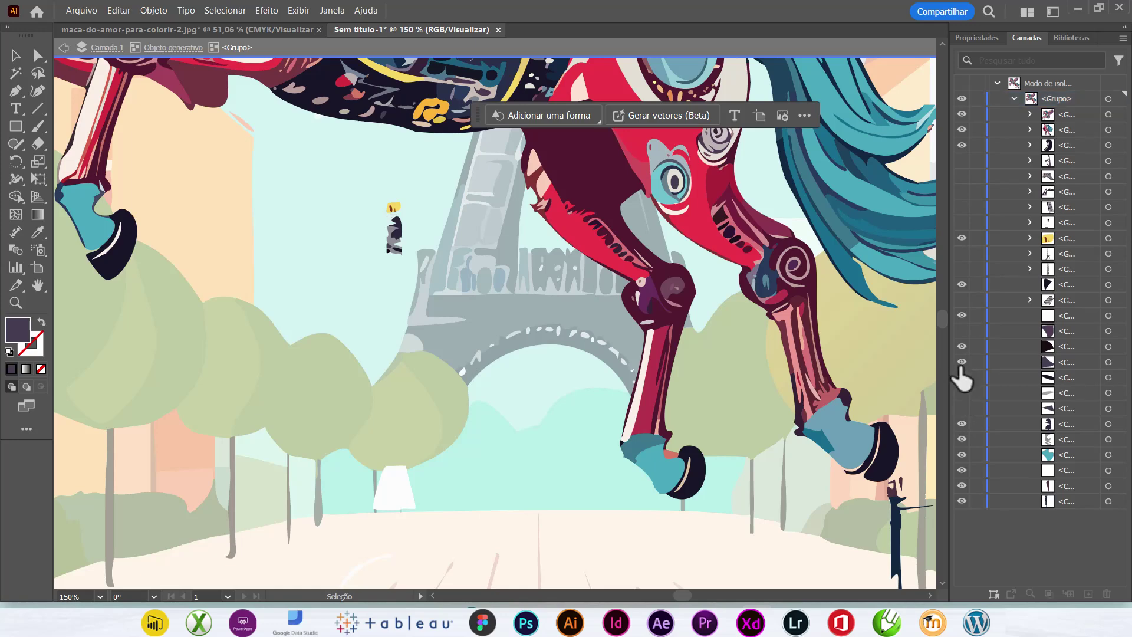
left_click(962, 284)
left_click(962, 238)
left_click(962, 315)
left_click(962, 285)
Step: Hide the white shape at the tower base and two small dark dots, then fit the artboard
left_click(961, 319)
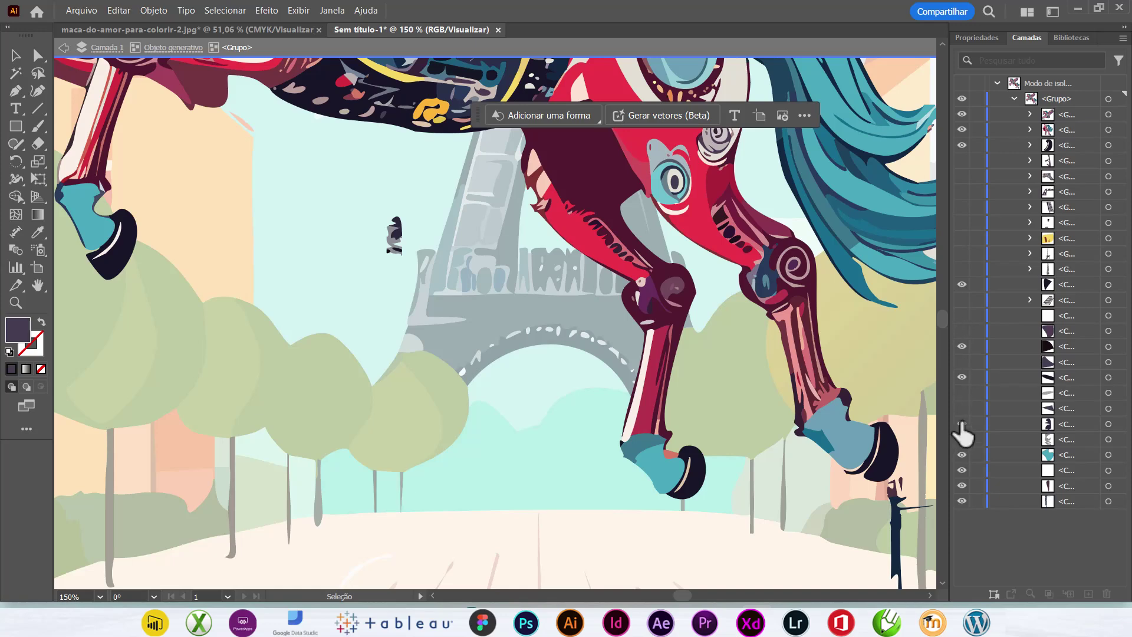
left_click(962, 454)
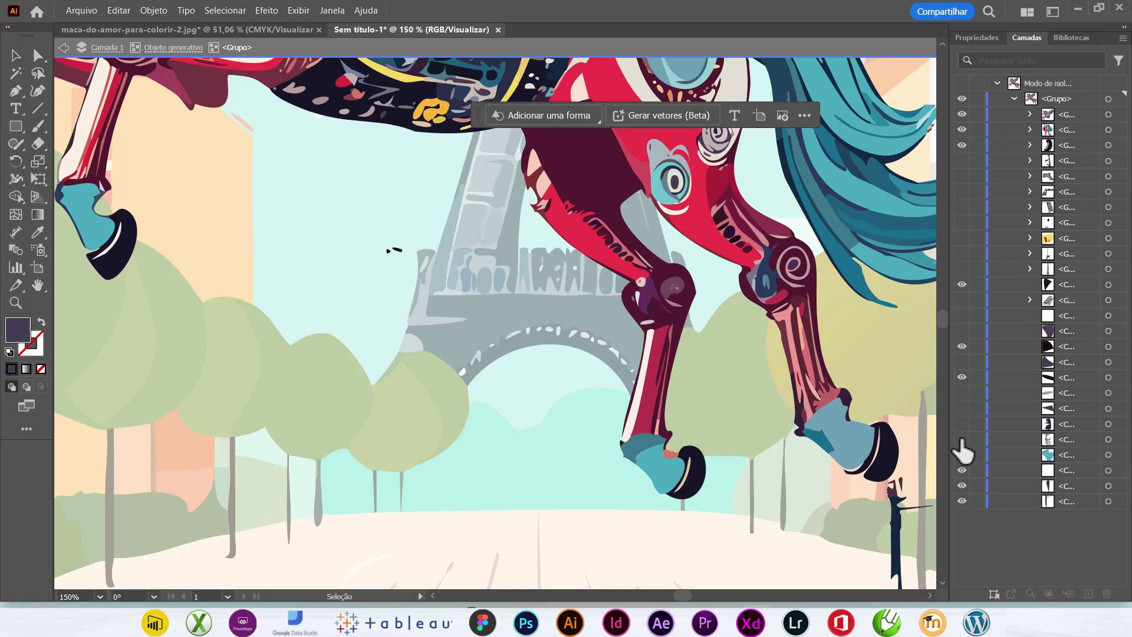
left_click(962, 454)
left_click(962, 347)
left_click(962, 378)
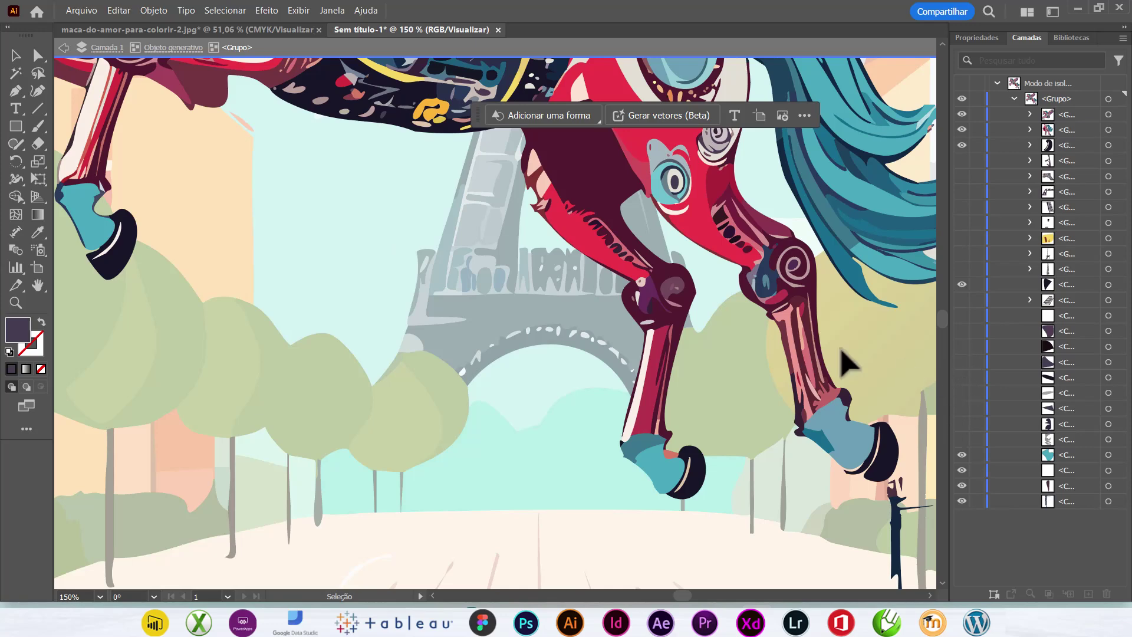
key("ctrl+0")
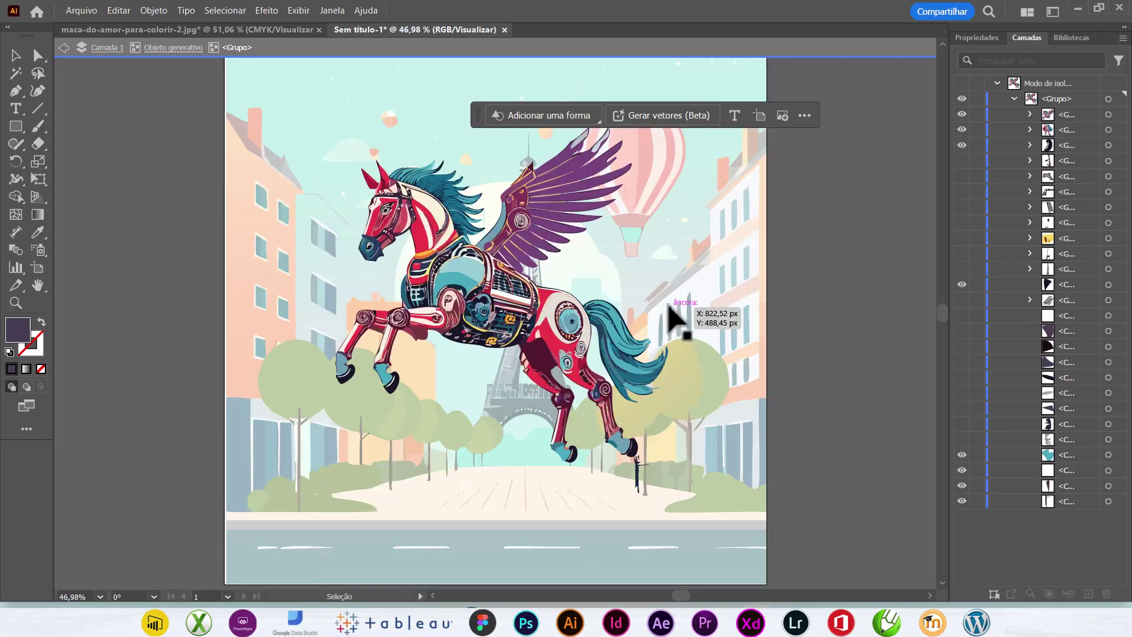
Step: Exit isolation mode level by level back to the full artboard
left_click(63, 47)
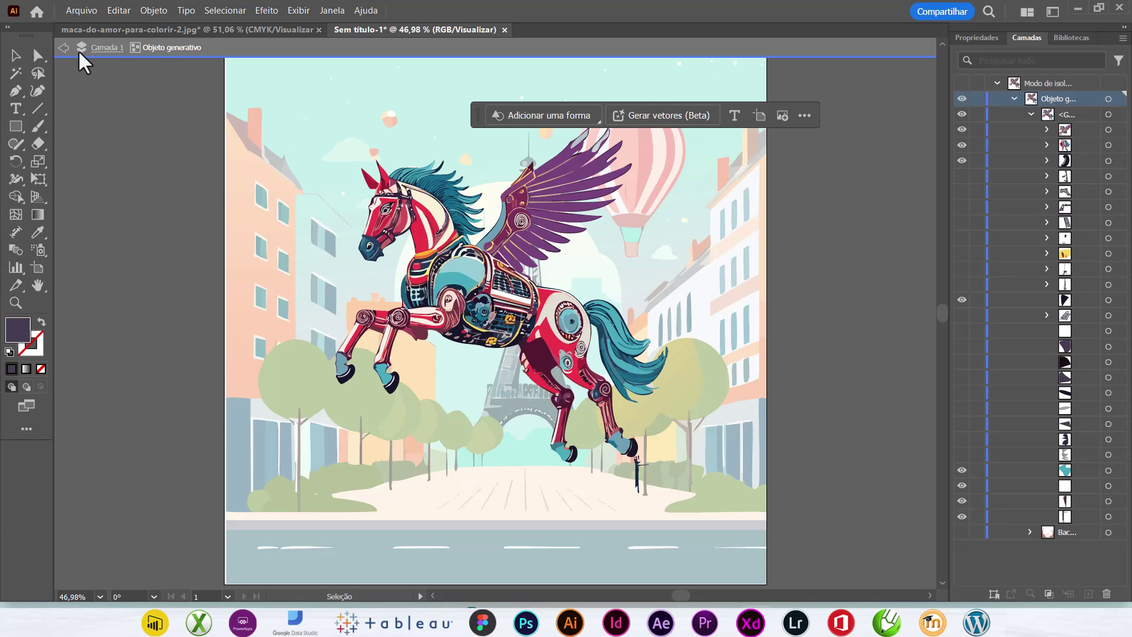
left_click(61, 48)
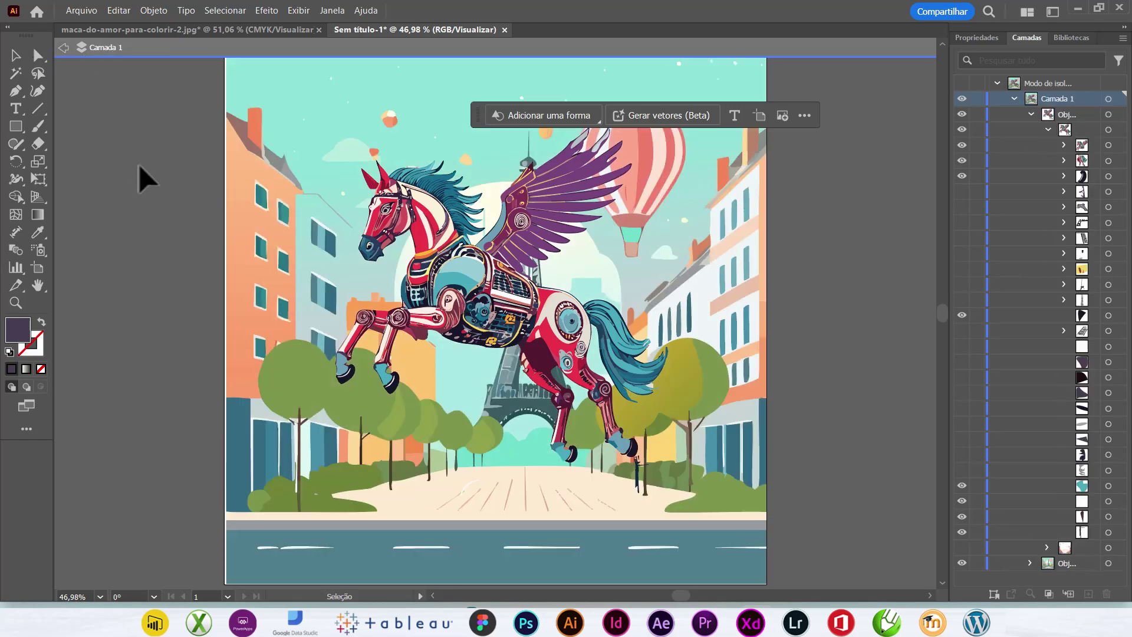
key("ctrl+minus")
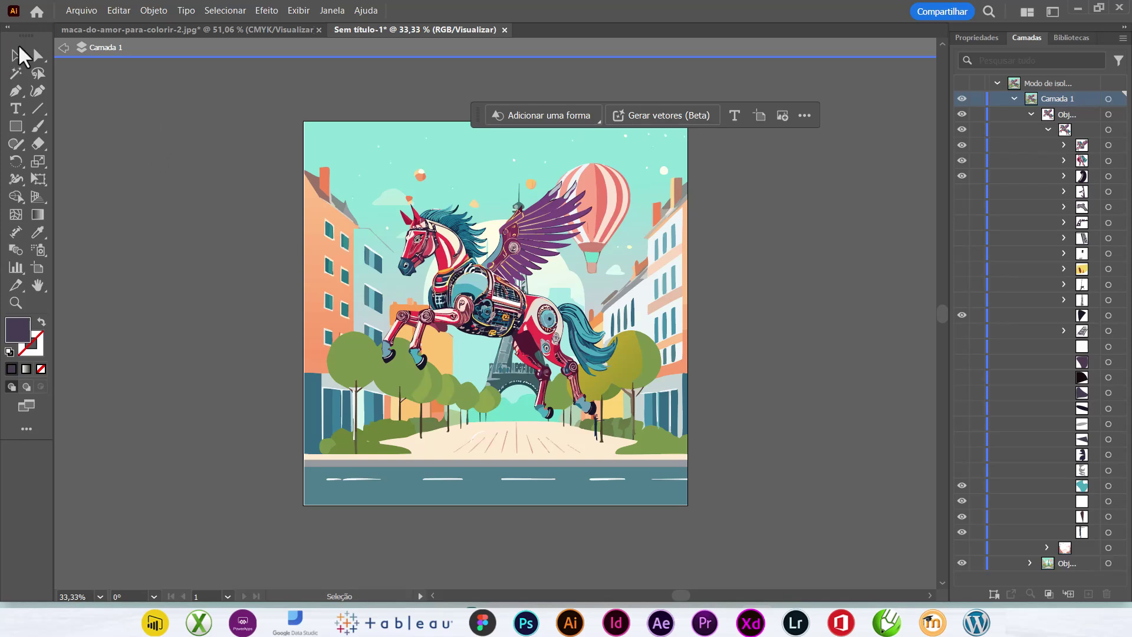
left_click(64, 48)
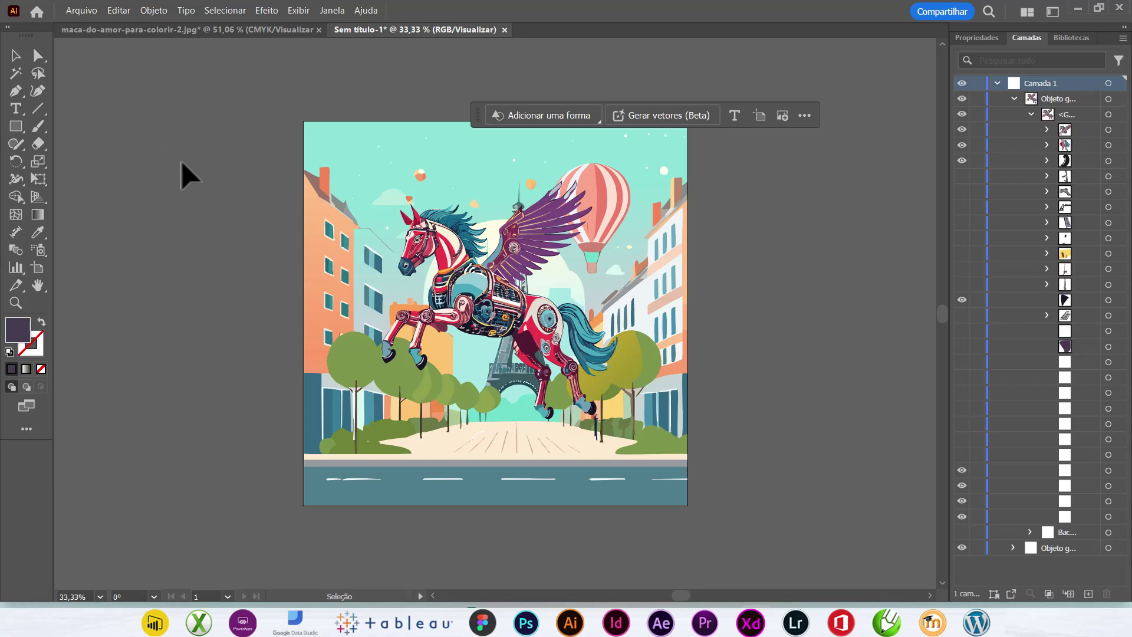
Step: Move the winged horse down onto the Paris street and reselect it in Properties
left_click_drag(474, 310, 460, 393)
key("ctrl+z")
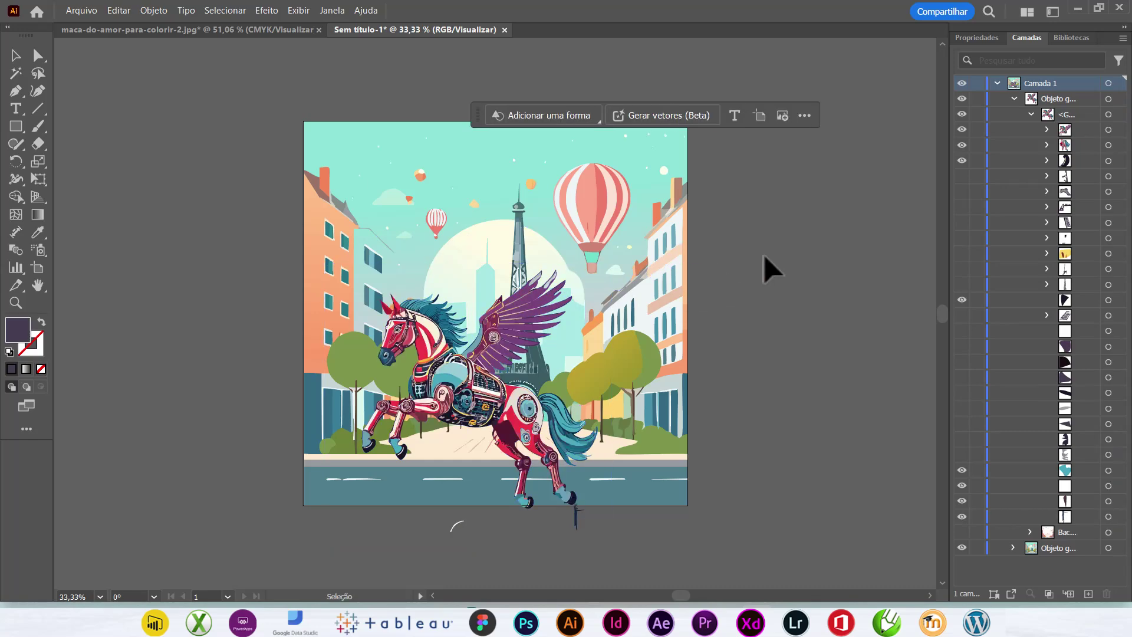
left_click(975, 37)
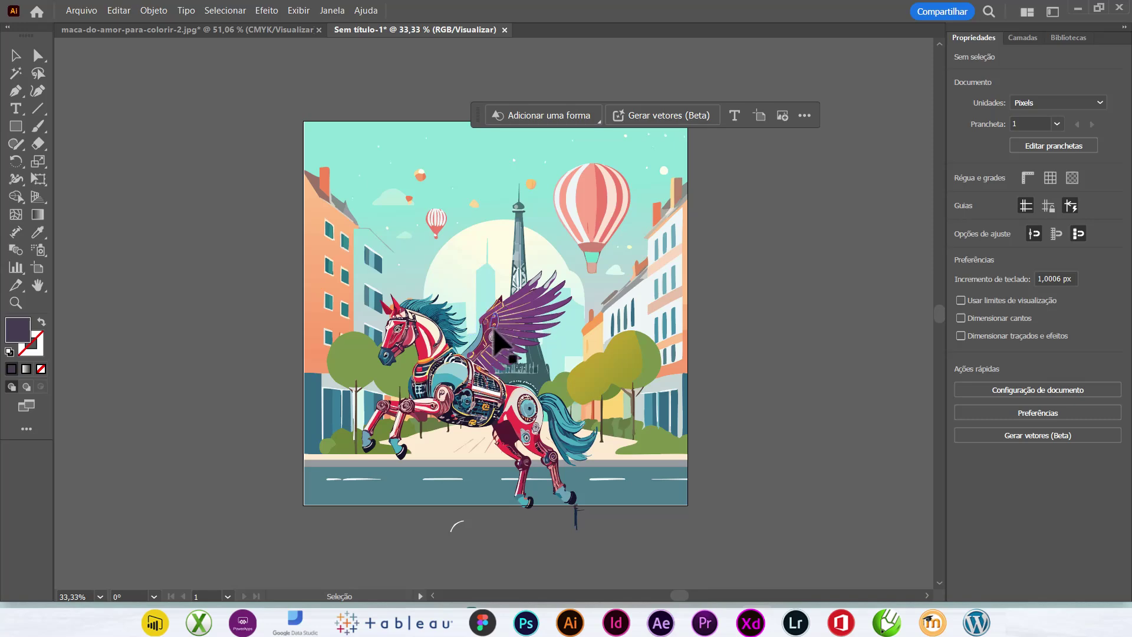
left_click(502, 345)
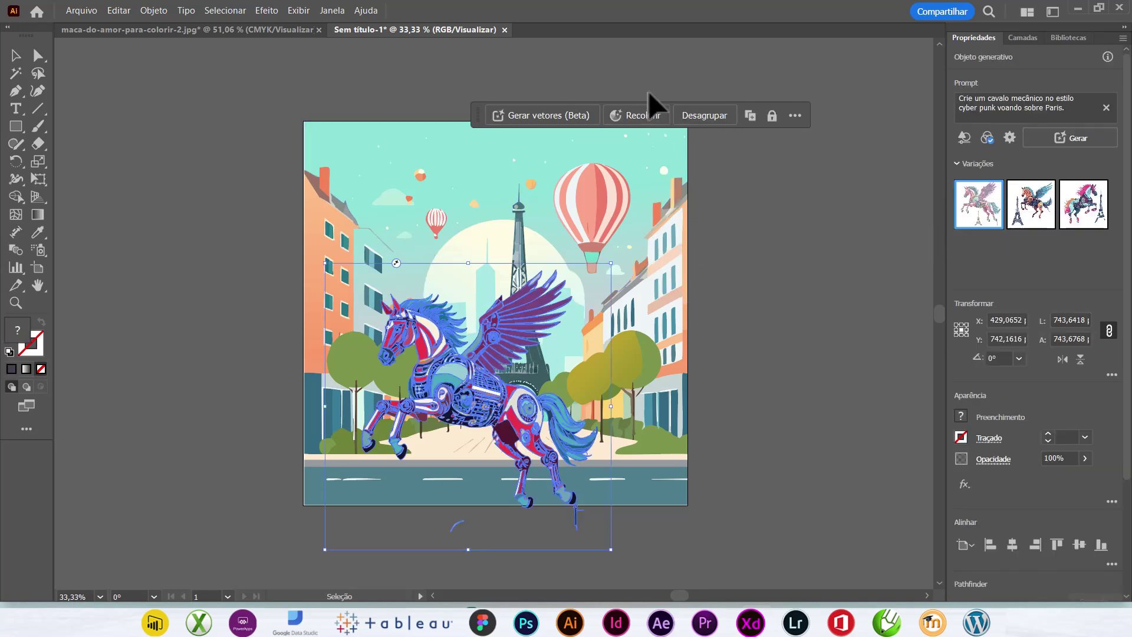